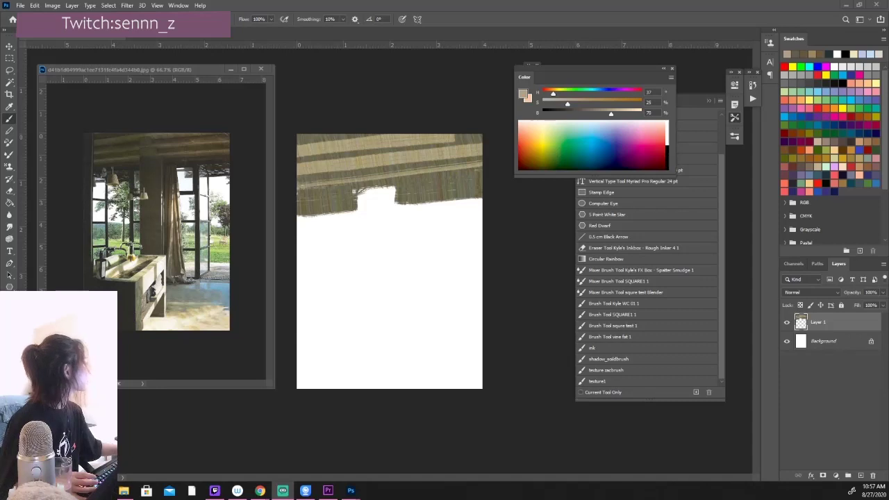
Apply a Curves adjustment on the red channel to the painting
key(ctrl+m)
key(alt+3)
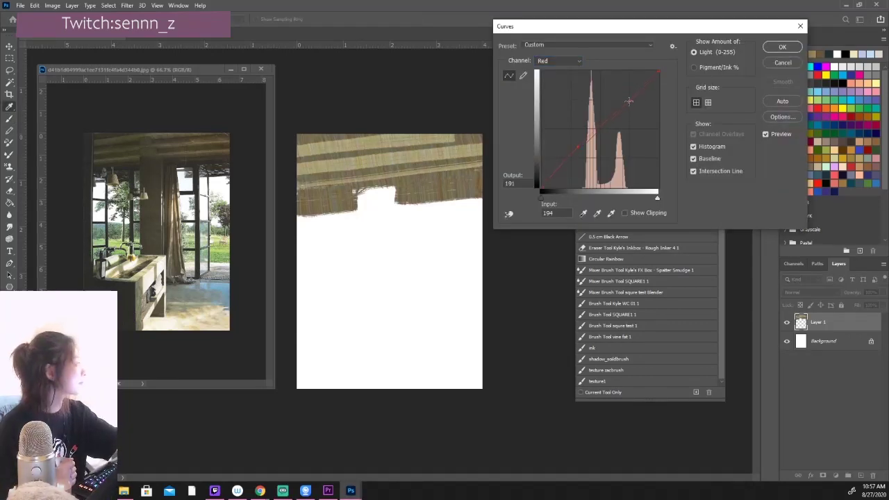
key(Return)
Paint the pale textured pillar with straight vertical strokes and a thin right edge
drag(367, 194, 369, 292)
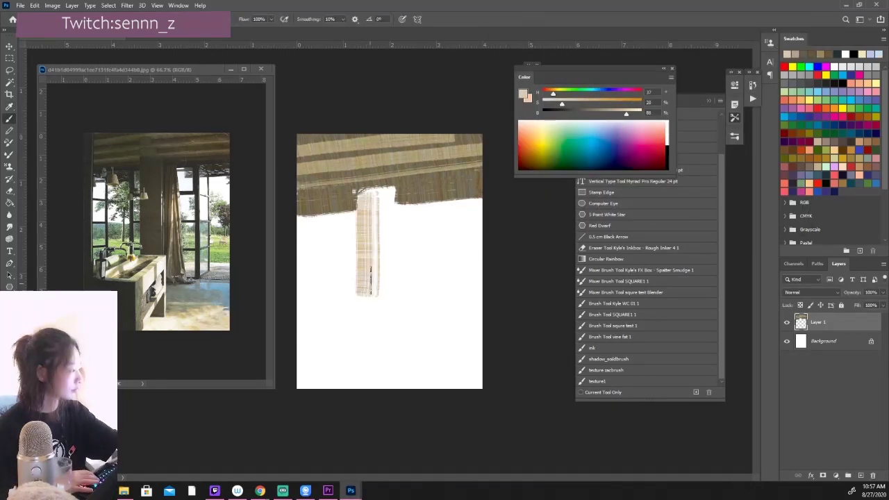
key(ctrl+z)
drag(368, 191, 367, 305)
shift+click(369, 378)
shift+click(375, 188)
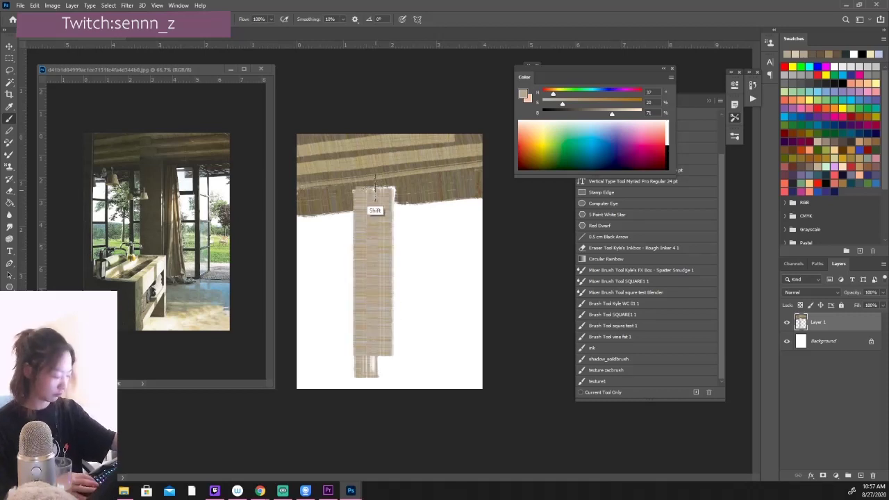
drag(398, 213, 398, 351)
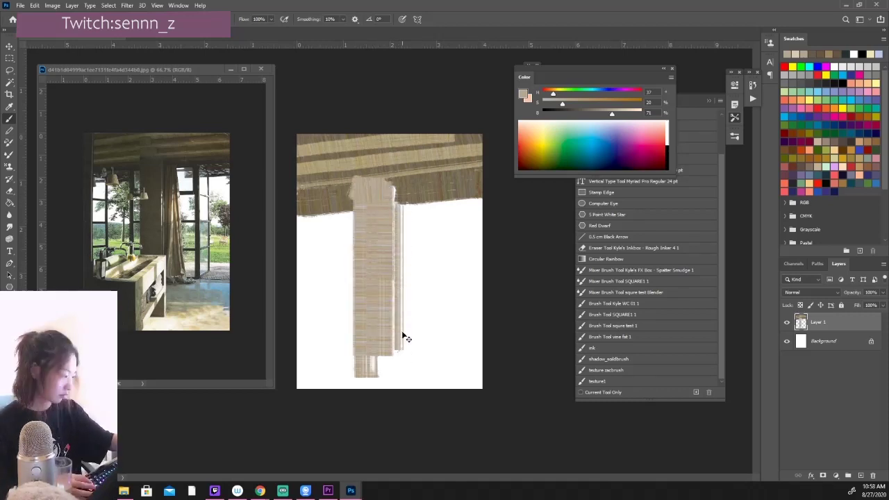
key(ctrl+z)
click(399, 196)
shift+click(398, 366)
Paint saturated orange curtain strokes right of the pillar, hanging from the beam
drag(586, 104, 590, 104)
drag(612, 113, 626, 113)
mouse_move(409, 209)
mouse_down()
mouse_move(432, 341)
mouse_move(416, 330)
mouse_up()
drag(405, 236, 412, 360)
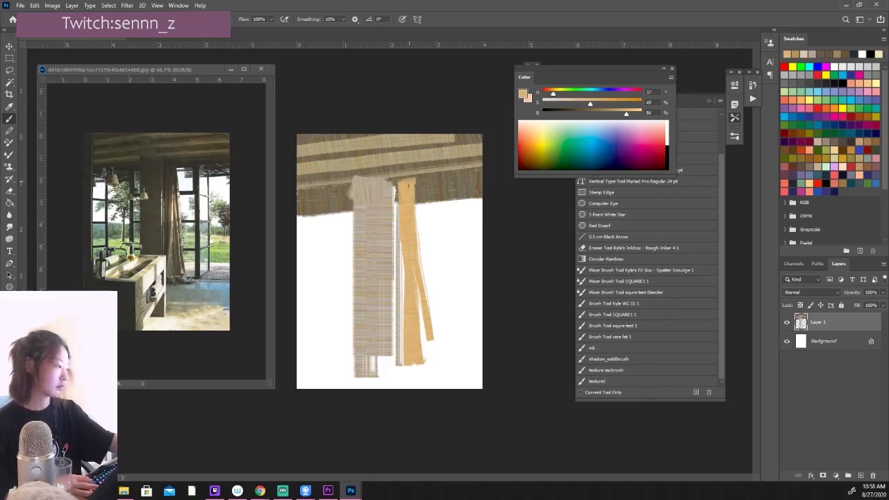
drag(408, 184, 431, 334)
Narrow the pillar and curtain strokes with Free Transform, shifting them slightly left
key(ctrl+t)
drag(434, 379, 420, 377)
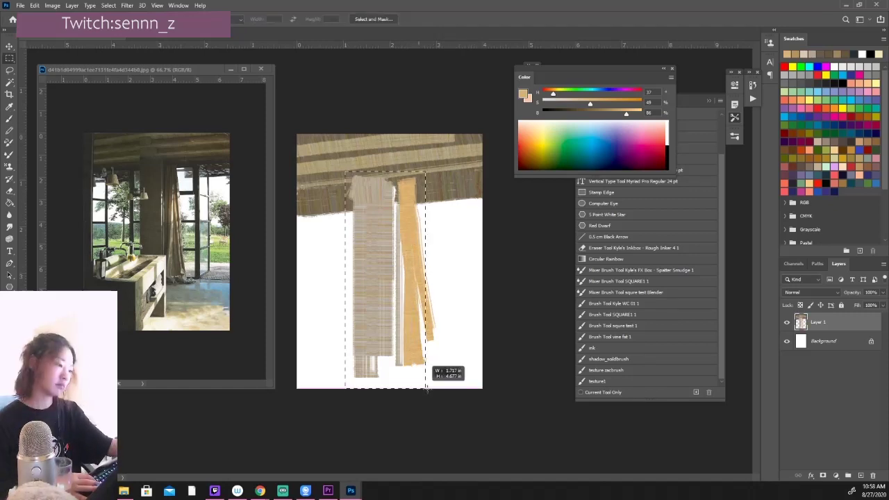
drag(401, 309, 394, 297)
key(Return)
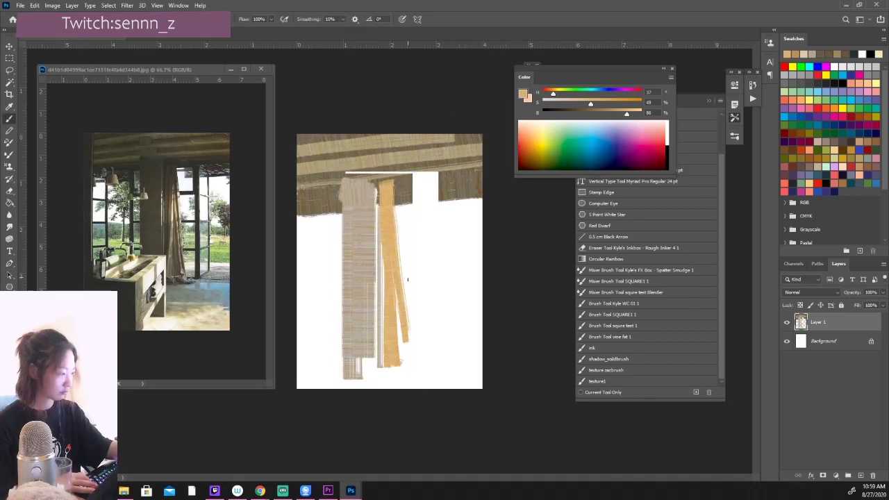
mouse_move(419, 186)
mouse_down()
mouse_move(434, 198)
mouse_move(491, 179)
mouse_up()
key(ctrl+z)
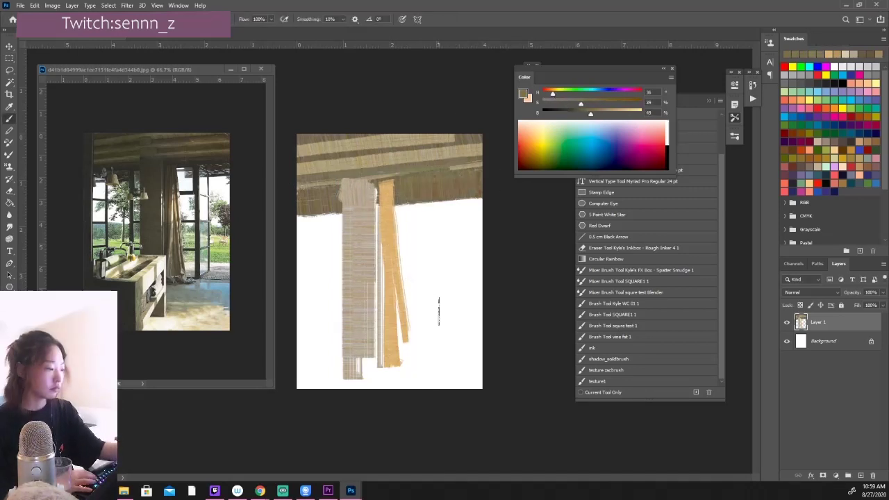
Raise the painting's saturation to +29 with Hue/Saturation
key(ctrl+u)
drag(715, 100, 711, 109)
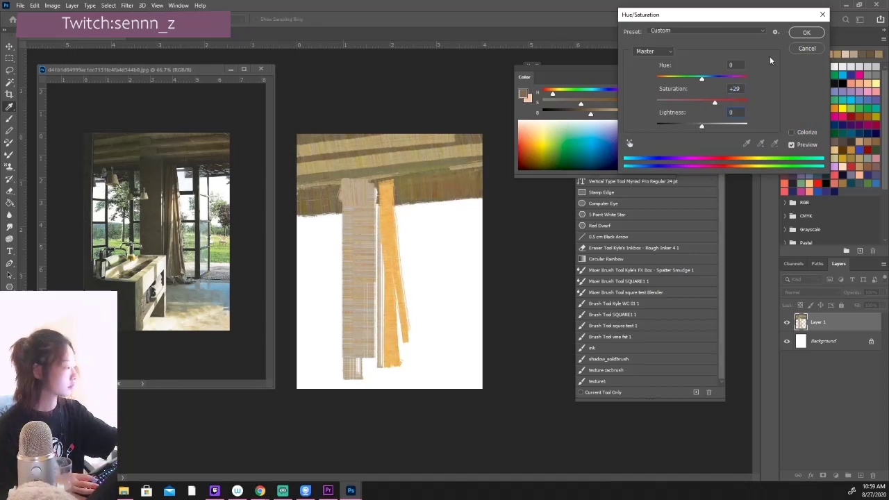
key(Escape)
Adjust the highlight input in Levels to brighten the painting
key(ctrl+l)
drag(704, 201, 694, 202)
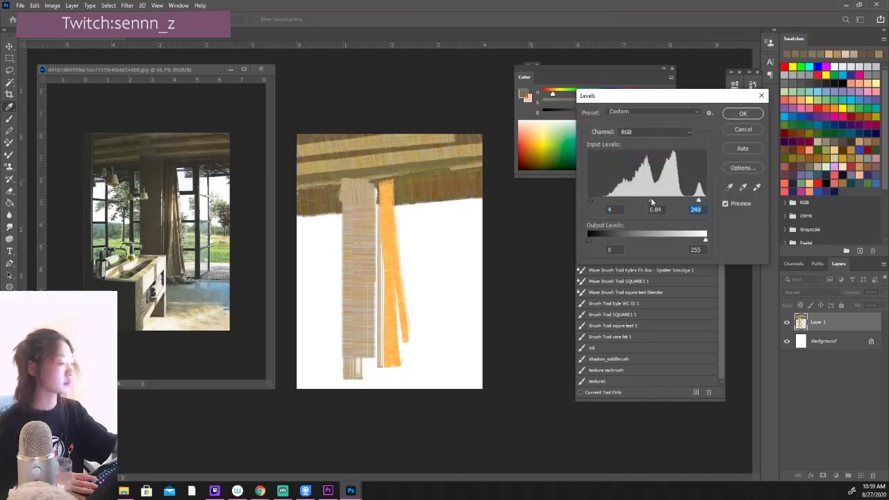
key(Return)
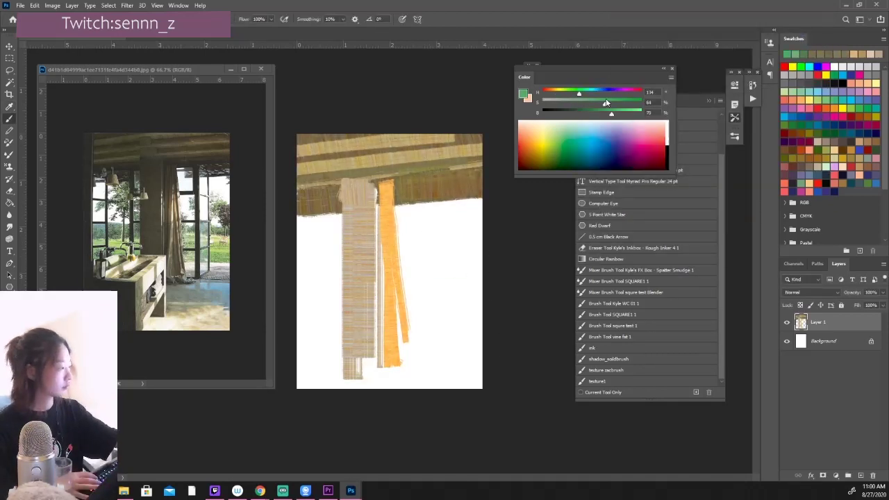
Block in green and olive field patches on both sides of the pillar
mouse_move(423, 292)
mouse_down()
mouse_move(479, 315)
mouse_move(474, 305)
mouse_up()
drag(610, 103, 564, 92)
drag(479, 291, 413, 336)
drag(414, 288, 306, 327)
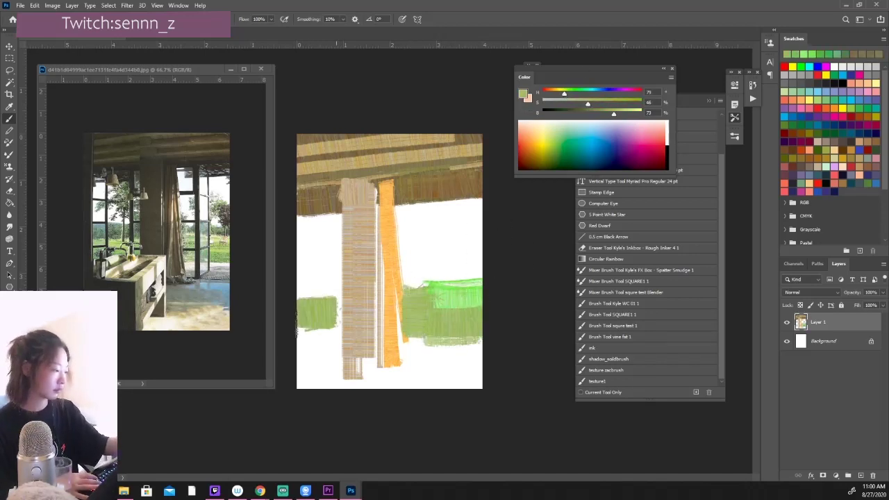
drag(340, 298, 298, 344)
Paint dark green foliage across the fields
drag(472, 267, 399, 274)
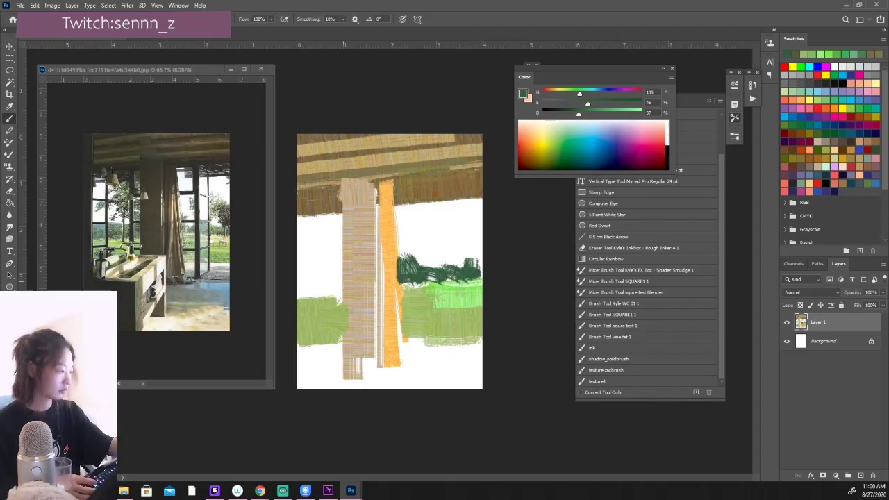
drag(344, 274, 298, 286)
drag(578, 112, 601, 113)
Paint pale grey-green tree shapes at the left and upper right
alt+click(303, 282)
mouse_move(299, 274)
mouse_down()
mouse_move(309, 290)
mouse_move(323, 290)
mouse_move(333, 222)
mouse_move(331, 236)
mouse_up()
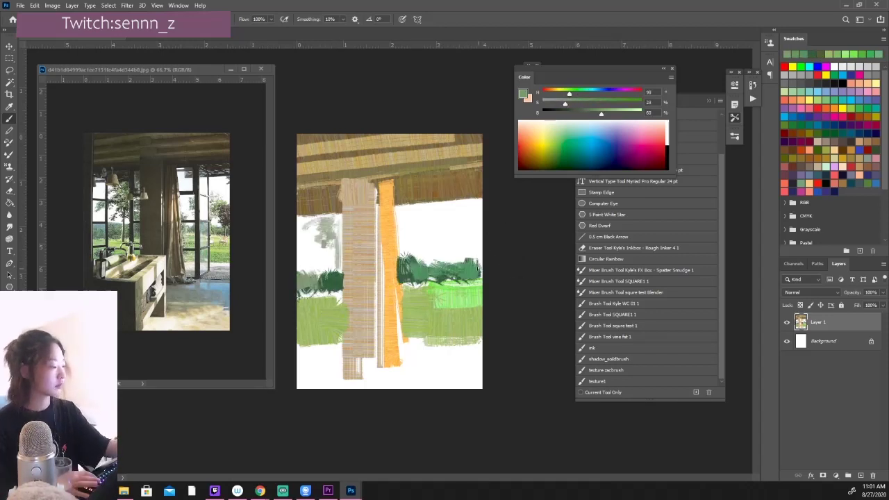
mouse_move(455, 224)
mouse_down()
mouse_move(453, 243)
mouse_move(415, 241)
mouse_up()
alt+click(446, 256)
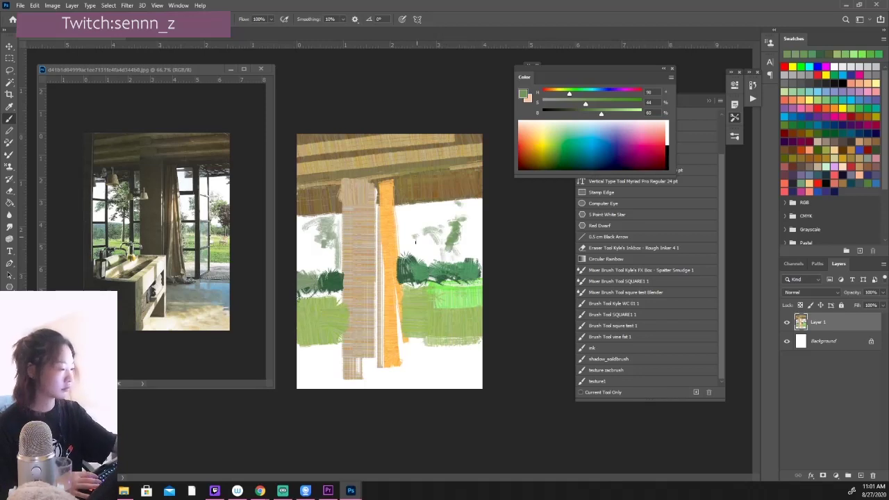
drag(601, 113, 620, 113)
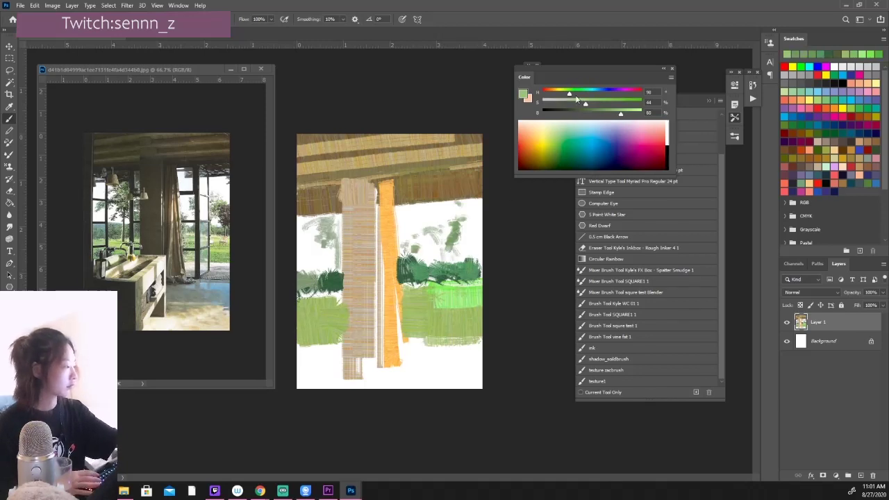
Paint a dark brown window-frame edge at the right
drag(568, 93, 549, 92)
drag(620, 113, 587, 112)
drag(474, 243, 476, 270)
alt+click(478, 268)
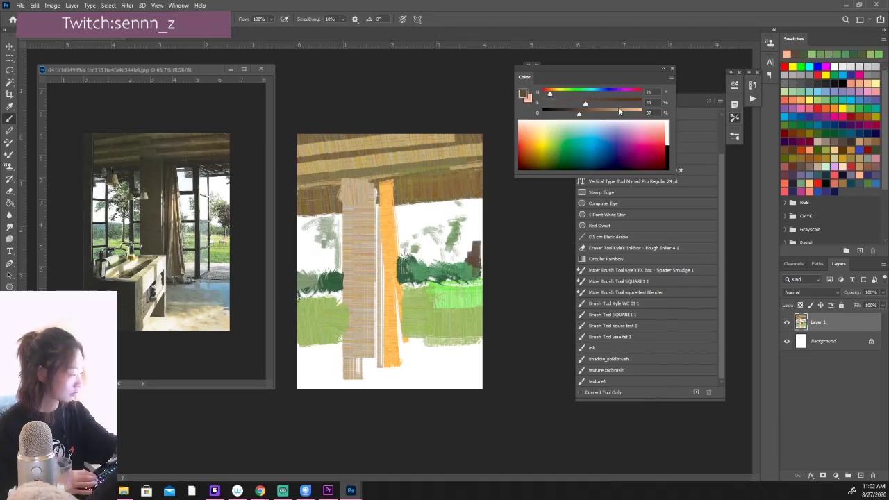
Dab a pale peach accent onto the green field
drag(619, 112, 640, 112)
drag(439, 288, 440, 297)
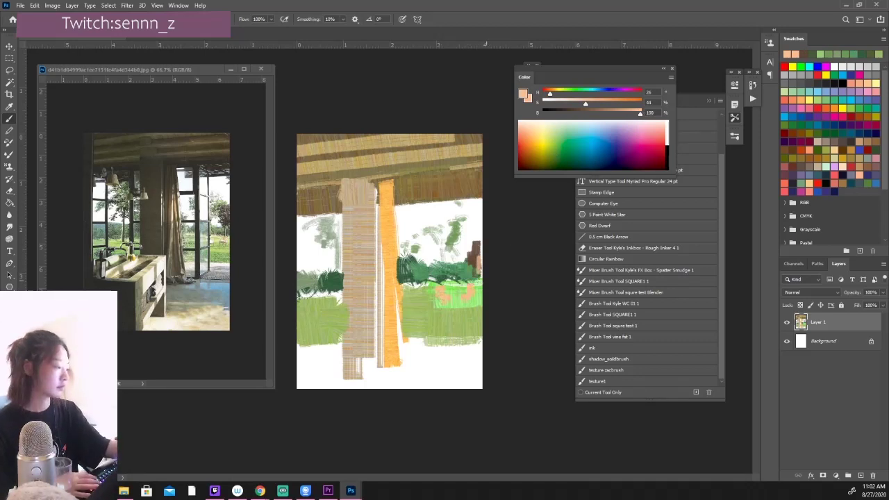
click(602, 113)
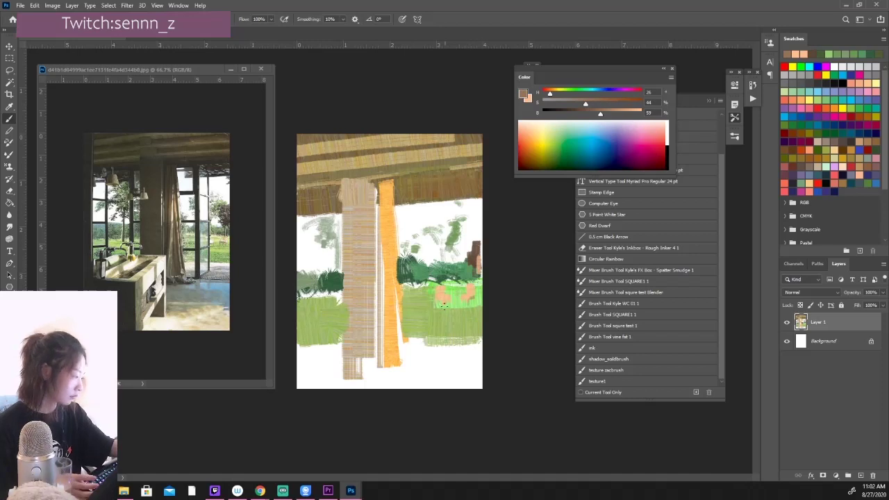
alt+click(438, 296)
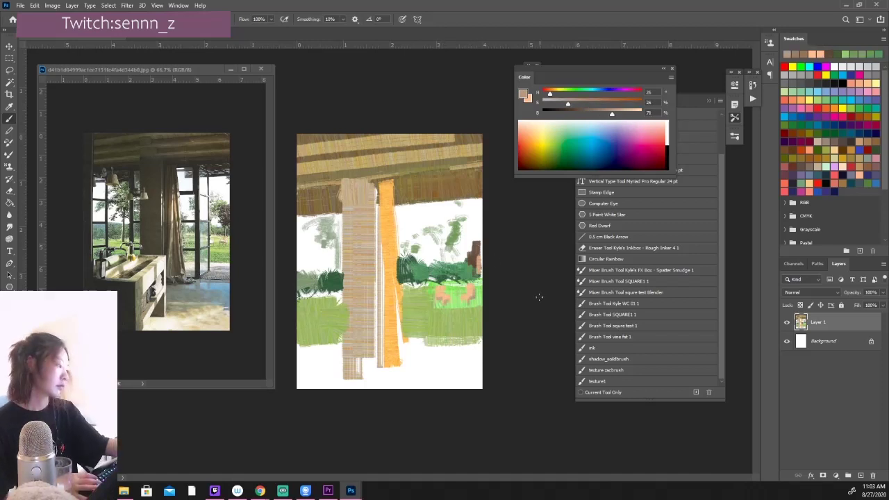
Add brighter light-green grass strokes to both fields
alt+click(457, 337)
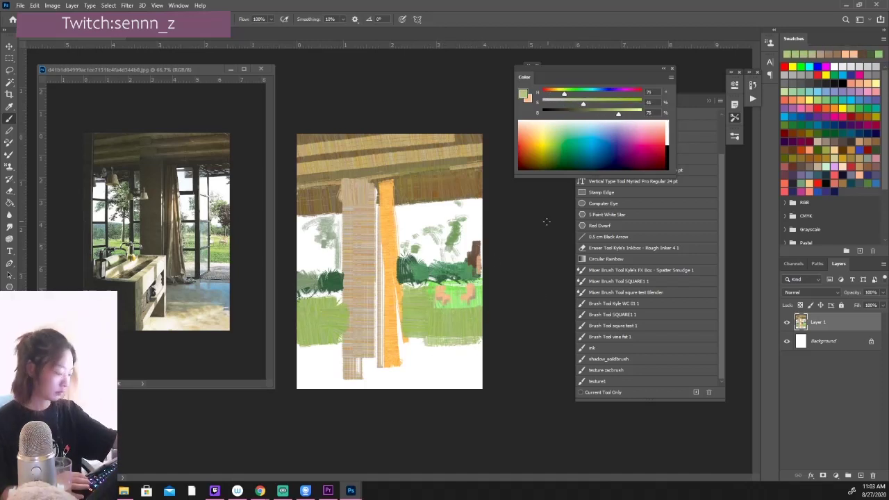
drag(621, 115, 636, 113)
click(606, 103)
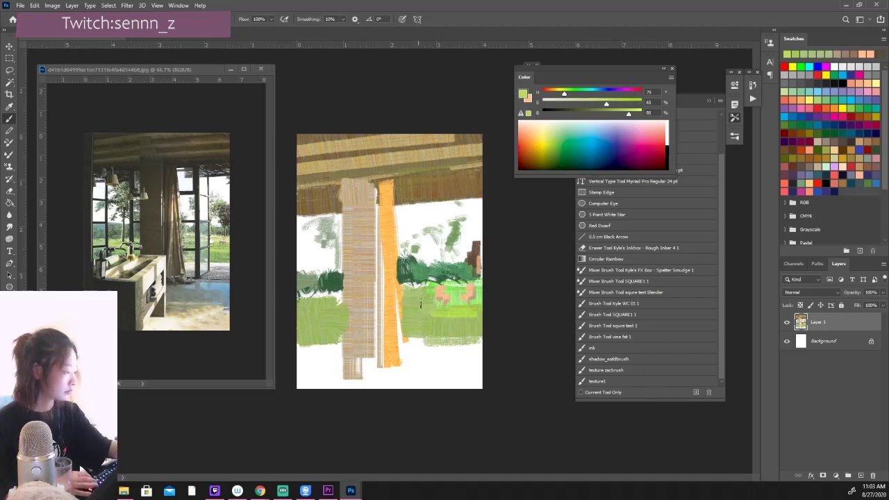
mouse_move(458, 309)
mouse_down()
mouse_move(437, 314)
mouse_move(406, 289)
mouse_up()
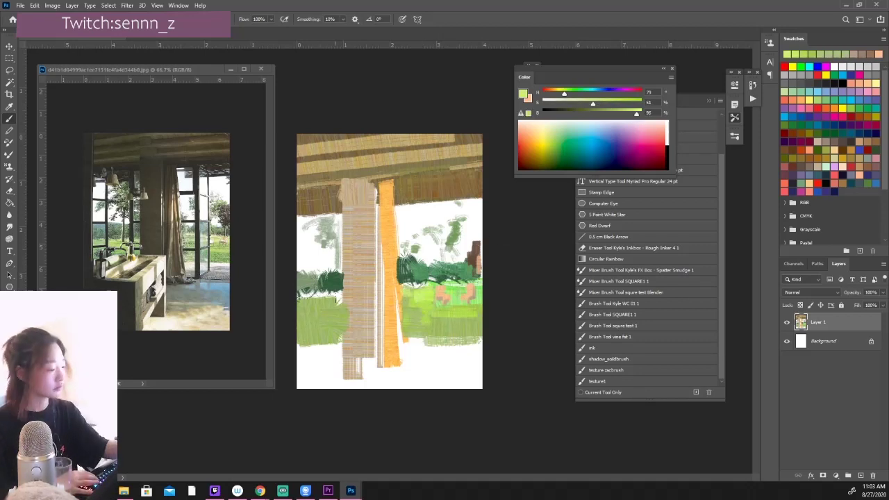
drag(340, 298, 300, 316)
alt+click(384, 308)
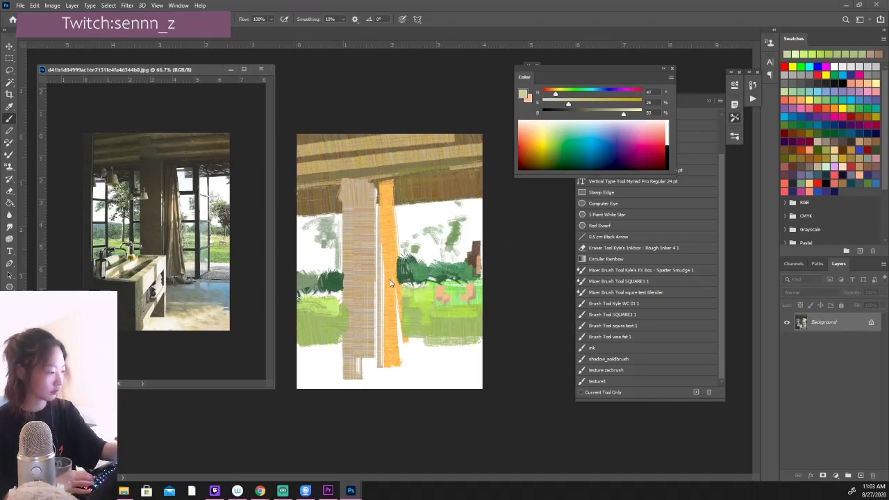
alt+click(351, 306)
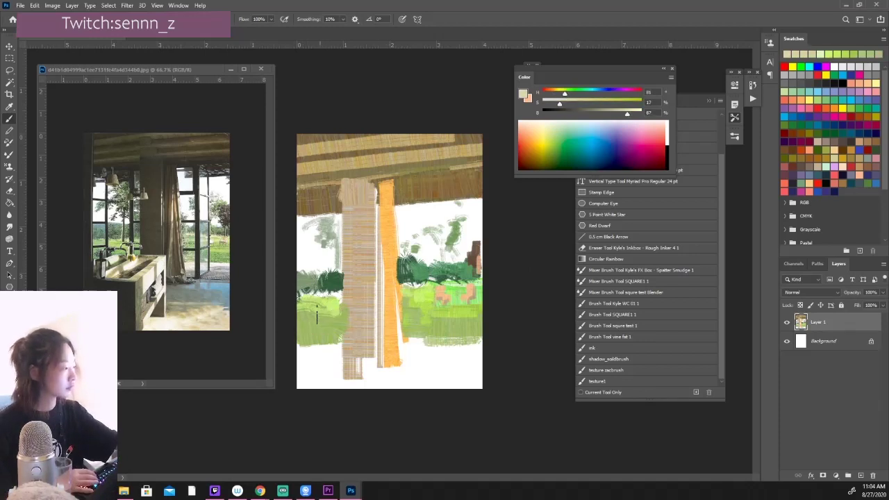
Lay pale diagonal strokes over the lower-left area
mouse_move(300, 324)
mouse_down()
mouse_move(361, 300)
mouse_move(298, 343)
mouse_up()
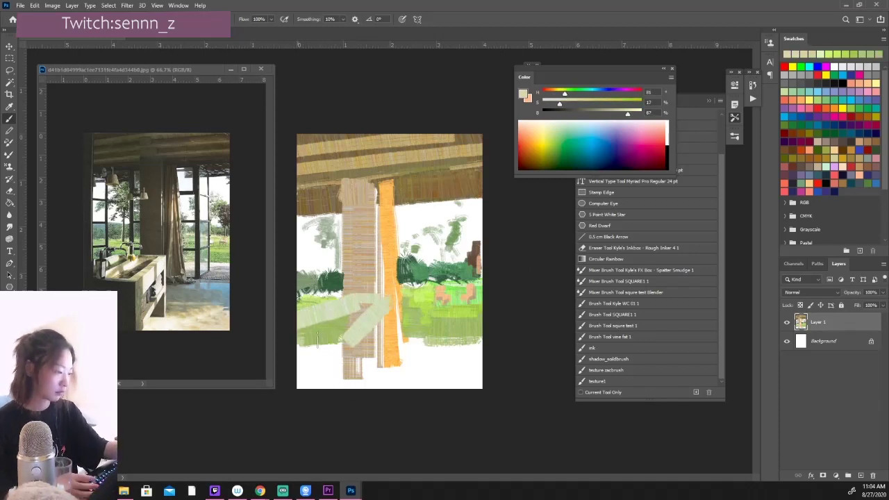
mouse_move(368, 306)
mouse_down()
mouse_move(299, 347)
mouse_move(393, 316)
mouse_move(347, 375)
mouse_up()
drag(375, 344, 350, 386)
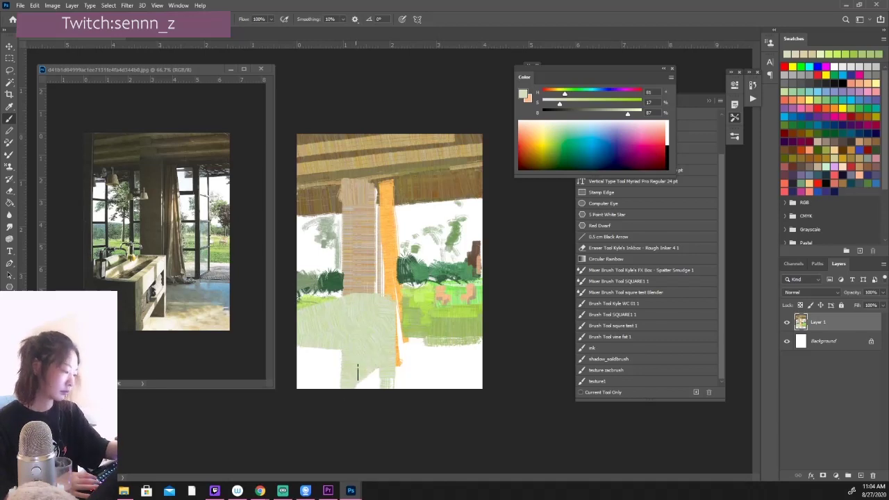
Cover the lower-left canvas with olive and dark olive blocks plus a pale beige patch
alt+click(104, 278)
drag(299, 323, 345, 382)
key(ctrl+z)
alt+click(209, 229)
mouse_move(299, 319)
mouse_down()
mouse_move(345, 326)
mouse_move(330, 385)
mouse_move(340, 389)
mouse_up()
mouse_move(378, 363)
mouse_down()
mouse_move(381, 386)
mouse_move(361, 387)
mouse_up()
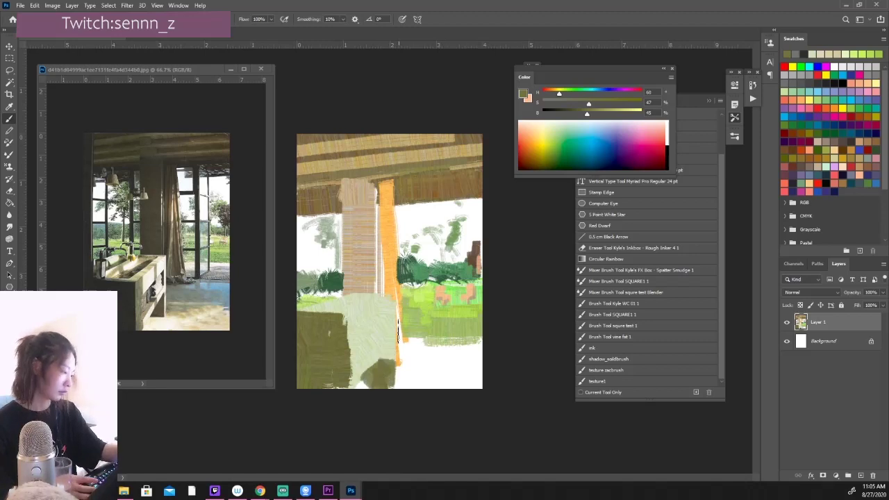
alt+click(393, 368)
drag(389, 361, 368, 384)
Paint orange curtain strokes beside the pillar and brush pale peach highlights over them
alt+click(387, 222)
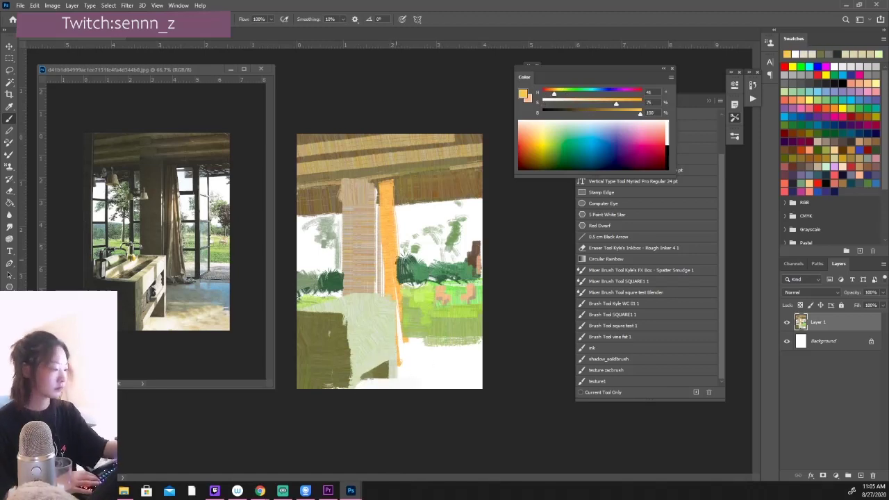
drag(397, 254, 415, 312)
drag(616, 103, 571, 103)
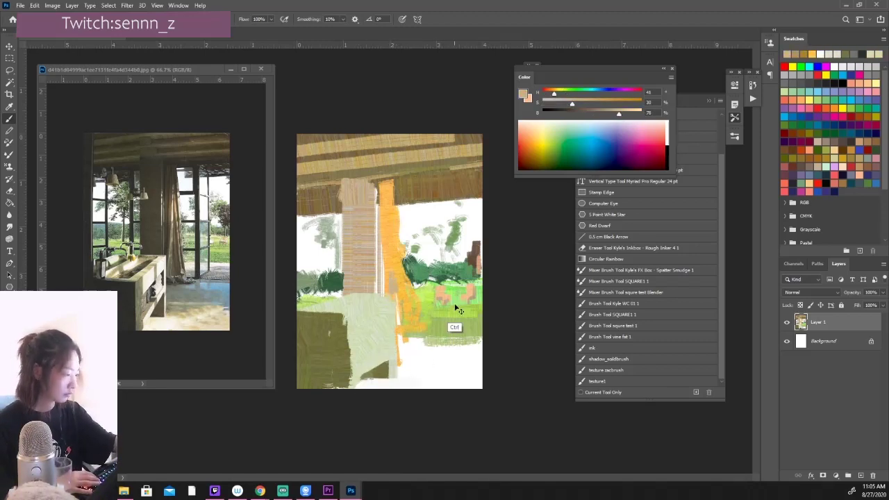
click(628, 113)
alt+click(411, 307)
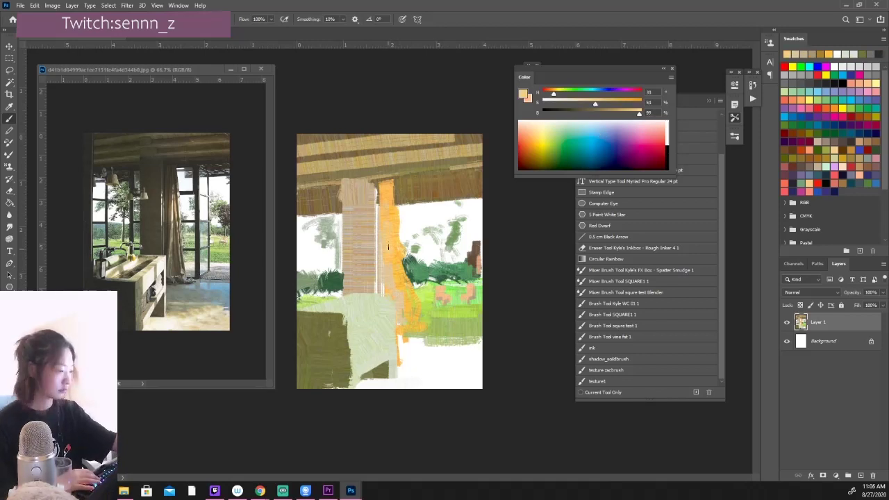
drag(389, 251, 410, 326)
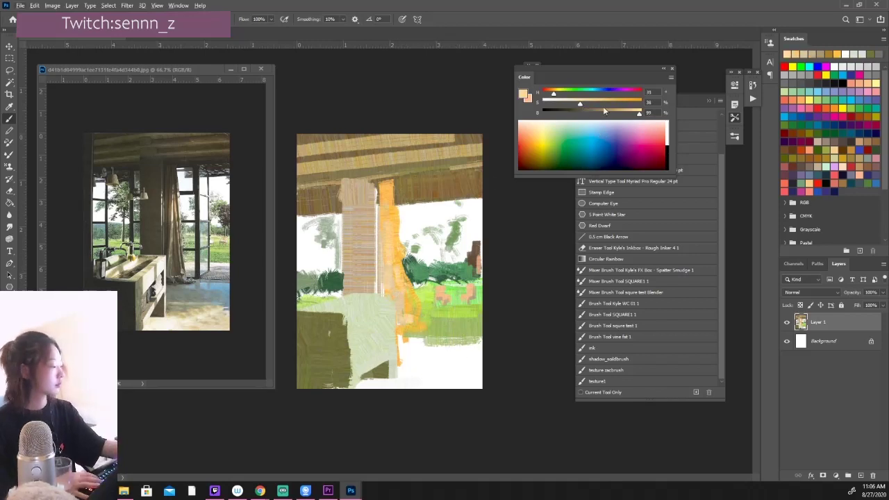
alt+click(383, 265)
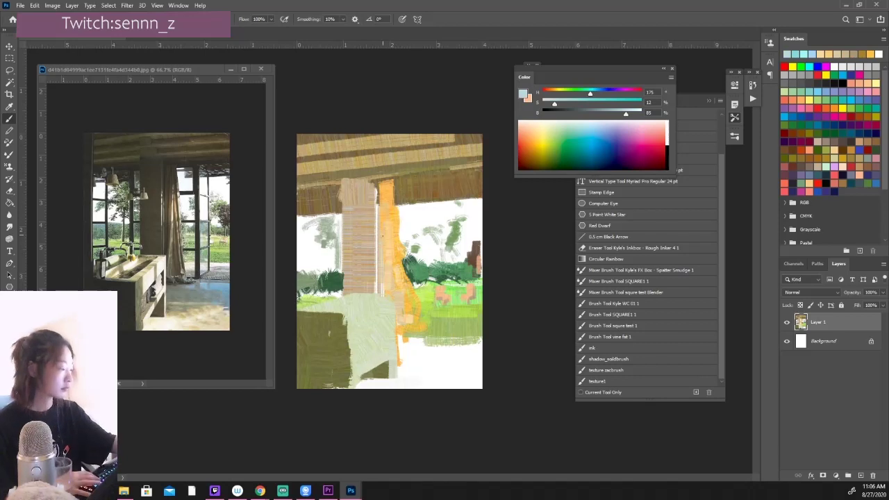
Paint blue-grey along the curtain edge and across the lower-right floor
drag(379, 183, 381, 288)
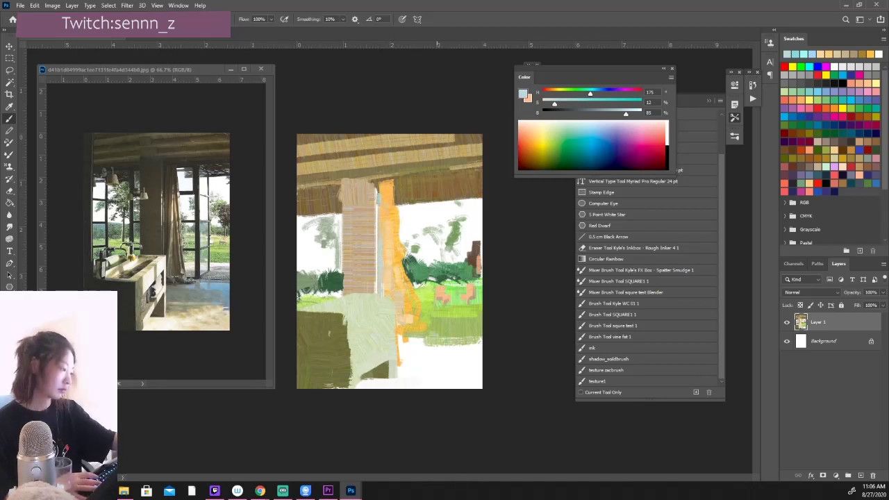
mouse_move(479, 332)
mouse_down()
mouse_move(432, 336)
mouse_move(482, 359)
mouse_up()
mouse_move(406, 340)
mouse_down()
mouse_move(464, 355)
mouse_move(407, 362)
mouse_up()
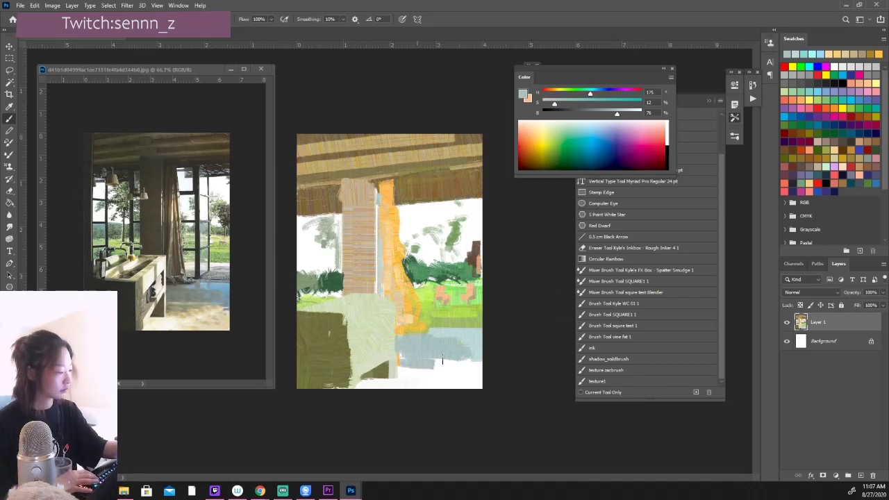
Add pale yellow strokes along the bottom of the painting
mouse_move(589, 92)
mouse_down()
mouse_move(556, 92)
mouse_move(630, 113)
mouse_up()
mouse_move(479, 368)
mouse_down()
mouse_move(408, 373)
mouse_move(472, 368)
mouse_up()
click(795, 54)
alt+click(468, 368)
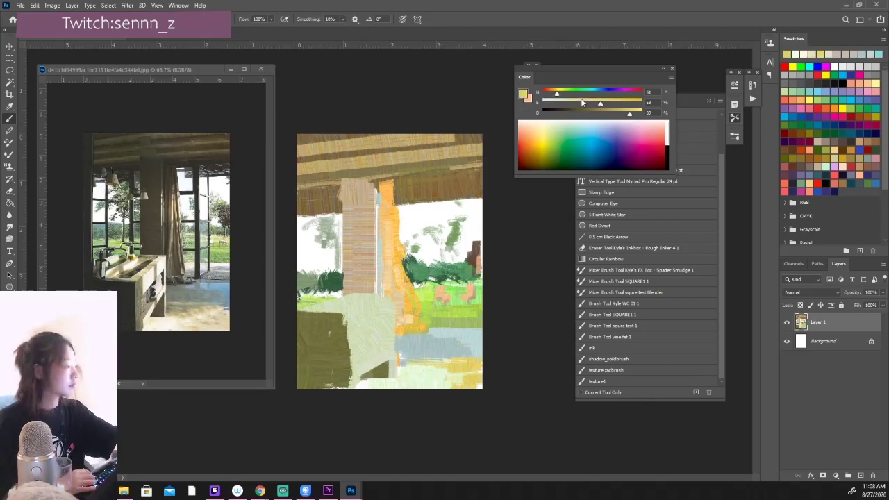
Add near-white green highlights by the counter and across its top
alt+click(376, 317)
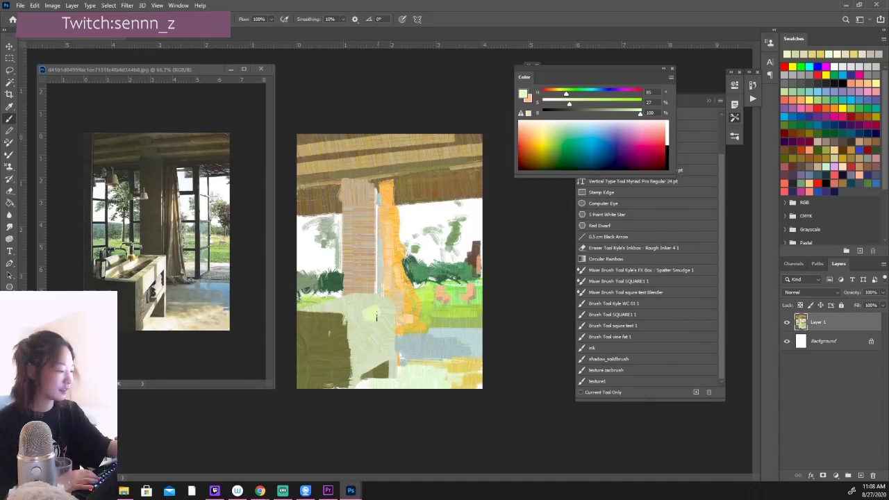
alt+click(369, 312)
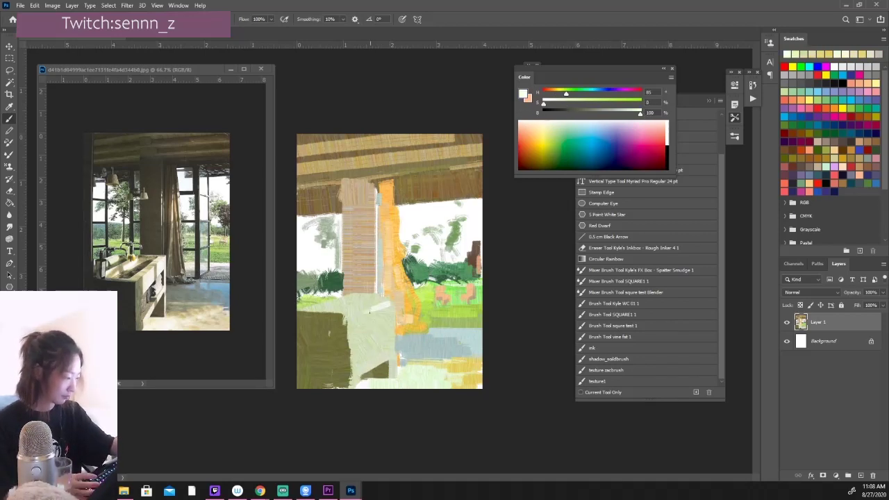
drag(391, 299, 390, 337)
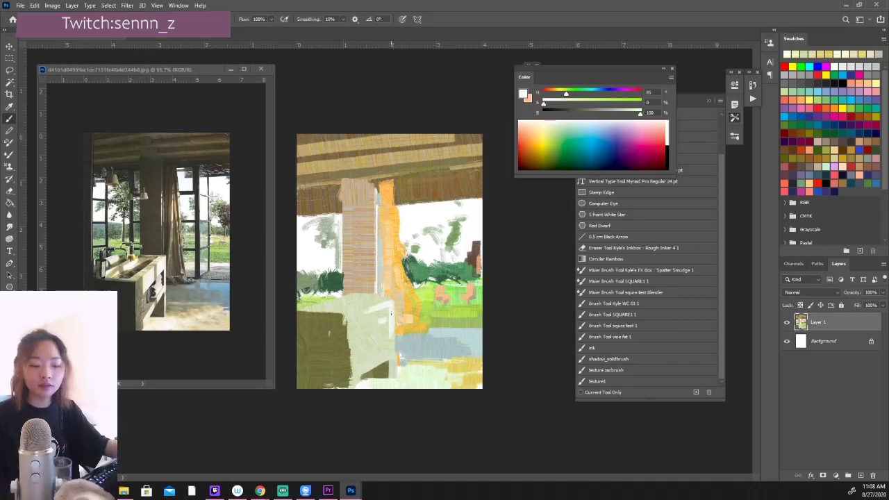
click(382, 314)
drag(326, 301, 357, 303)
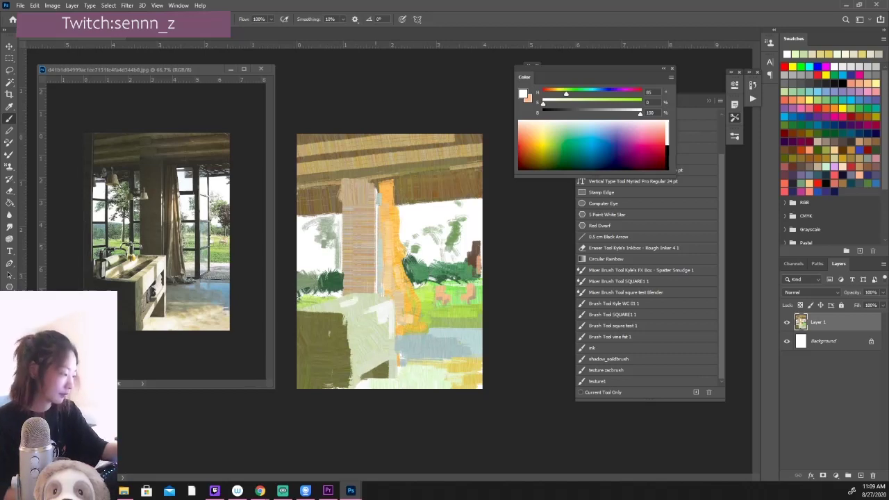
Brush pale beige strokes over the counter front and top, sampling nearby tones
drag(345, 354, 345, 388)
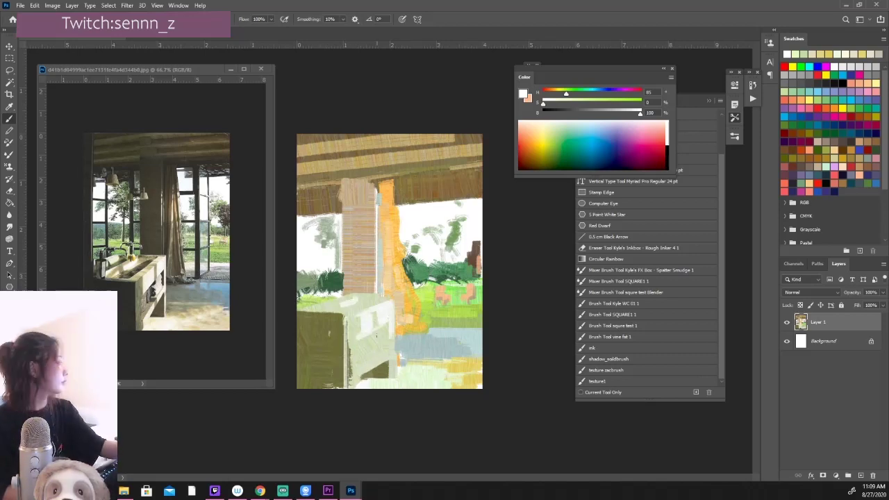
drag(299, 317, 344, 313)
alt+click(356, 302)
alt+click(339, 326)
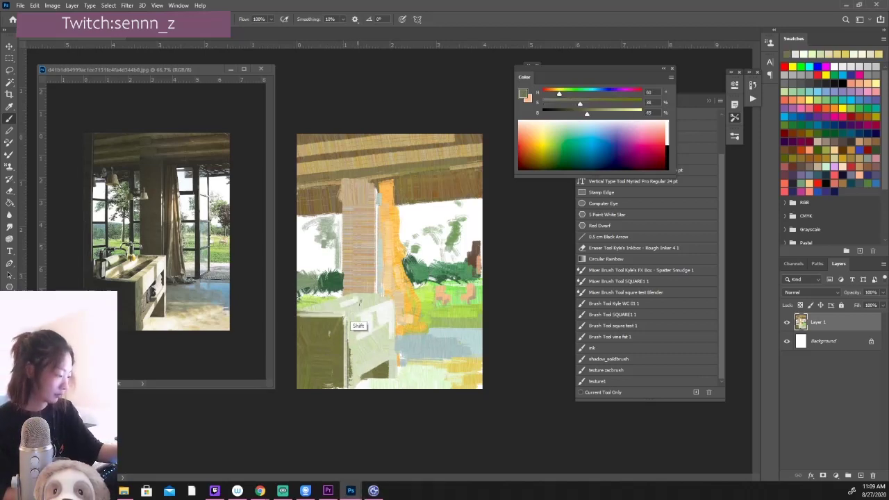
alt+click(375, 308)
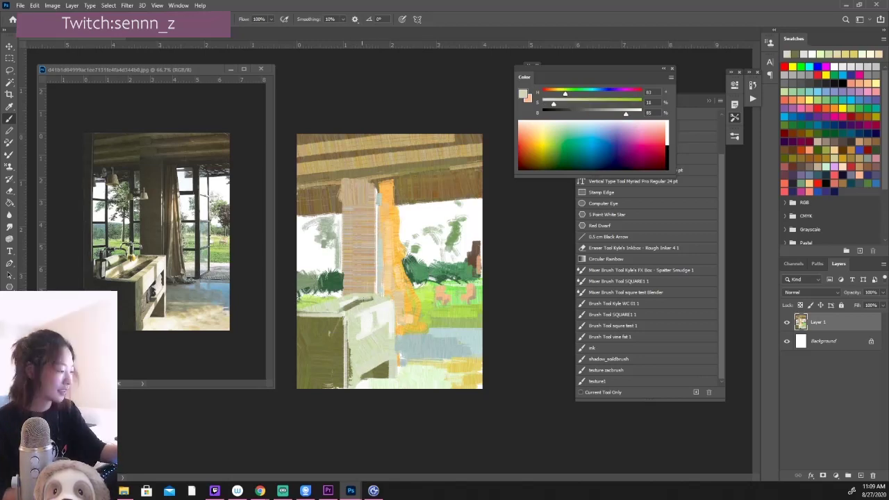
alt+click(358, 298)
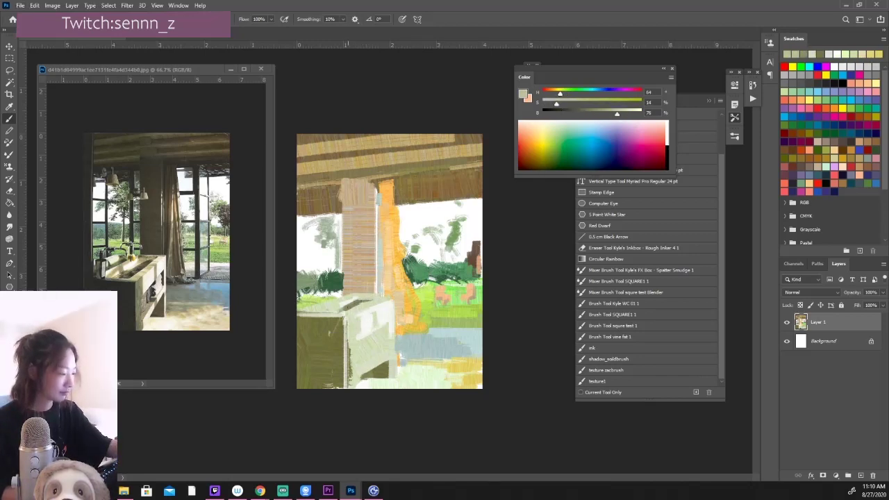
alt+click(426, 359)
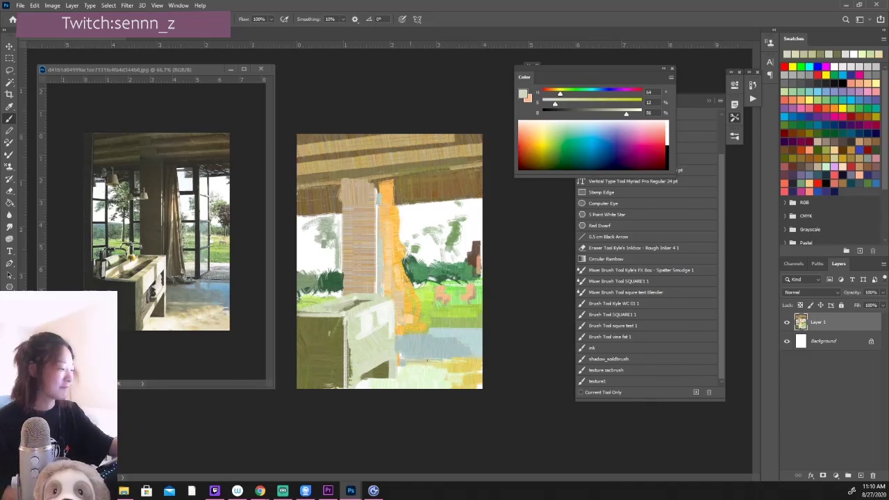
Zoom out to about half size, sample the beam tan, and reposition the reference photo
key(ctrl+minus)
key(ctrl+minus)
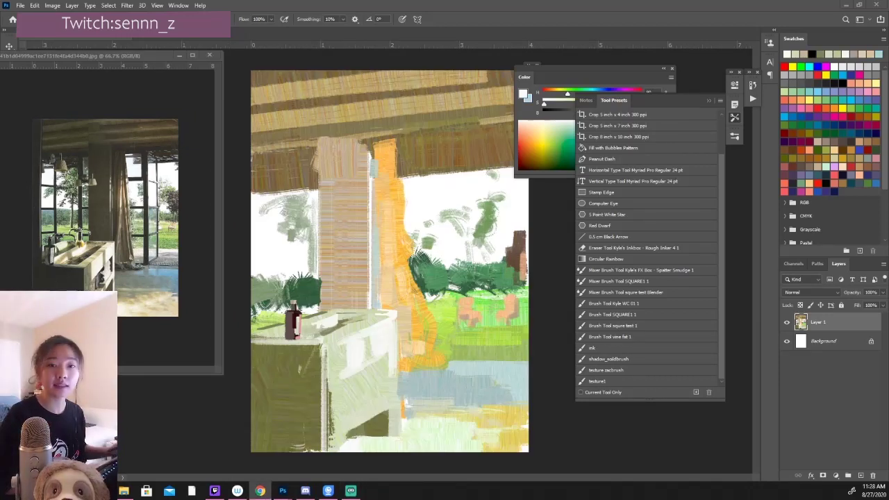
key(ctrl+minus)
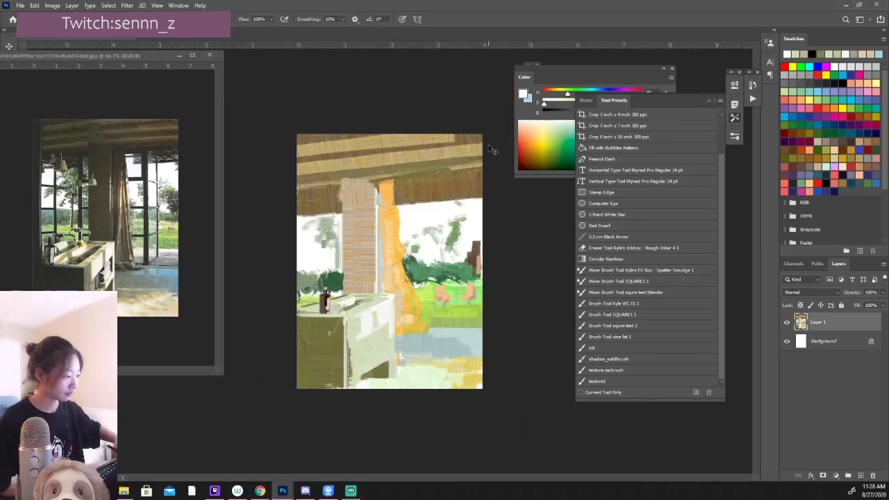
key(ctrl+plus)
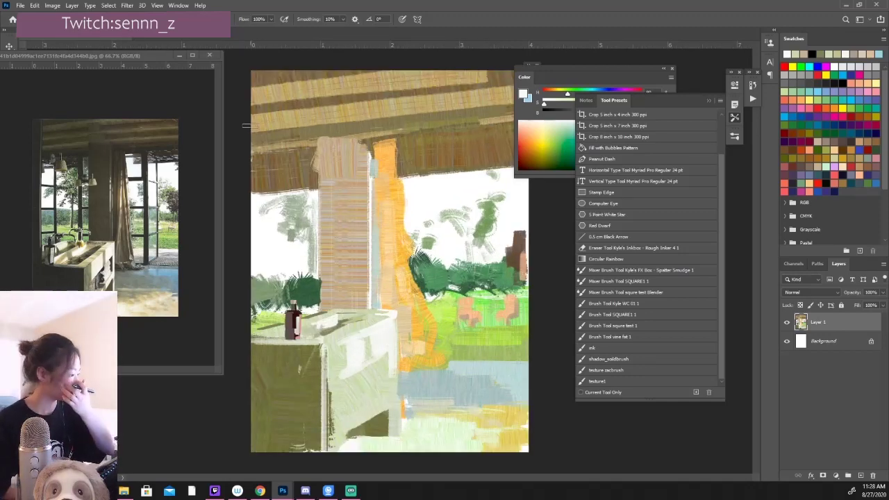
alt+click(332, 112)
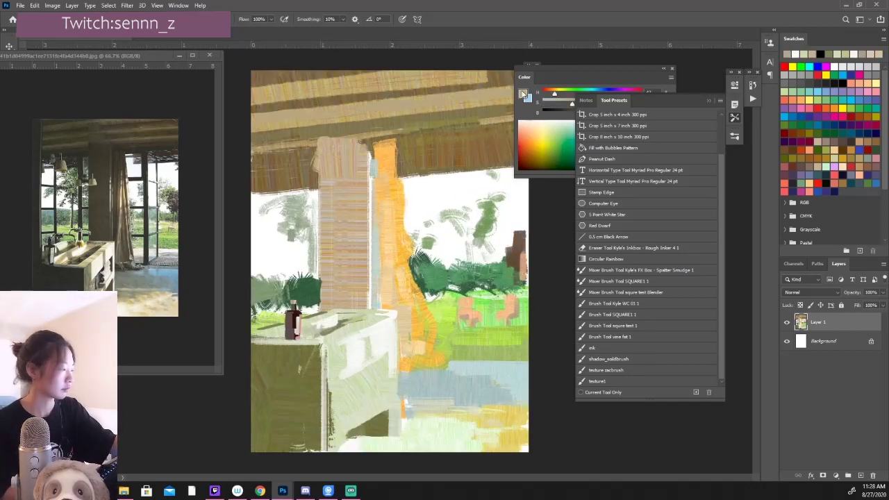
key(ctrl+minus)
drag(104, 55, 144, 63)
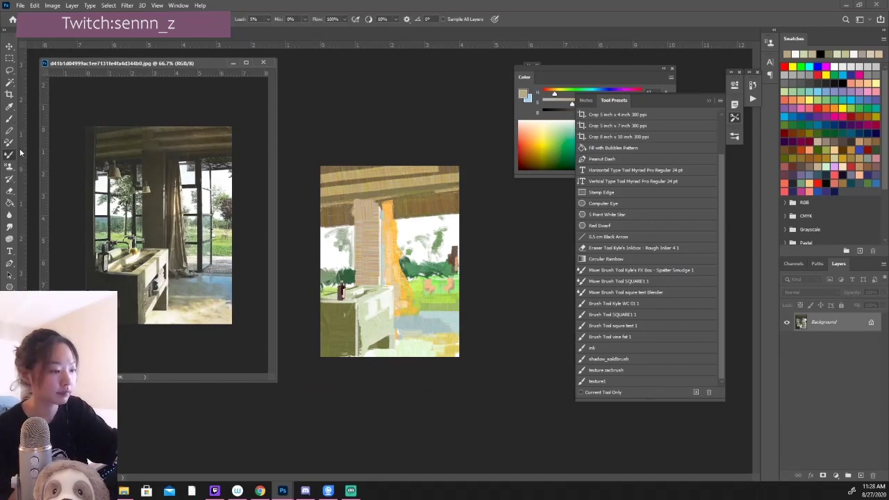
Choose an oil brush from the library and repaint the pillar top in darker tan
click(382, 189)
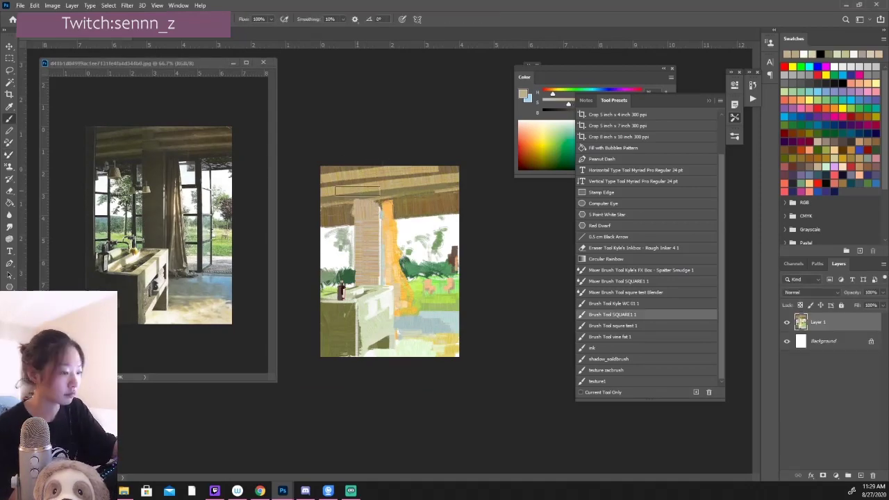
click(734, 136)
scroll(653, 204, down, 5)
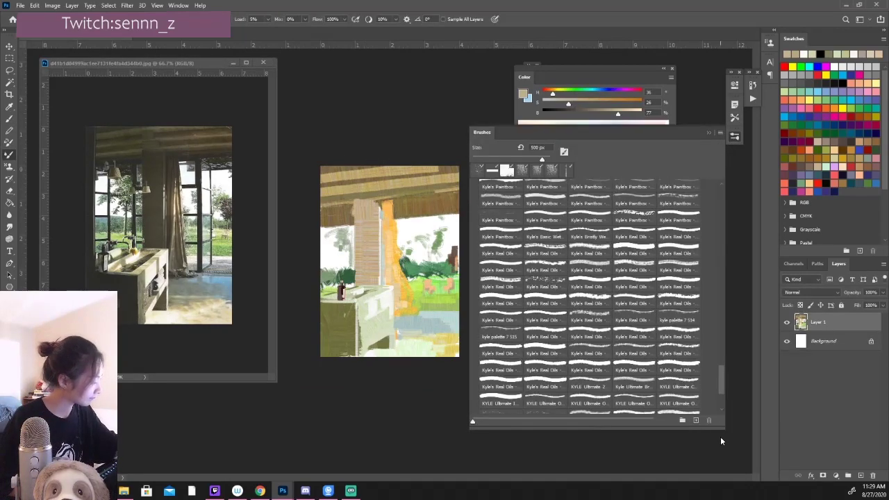
scroll(654, 204, down, 2)
click(708, 132)
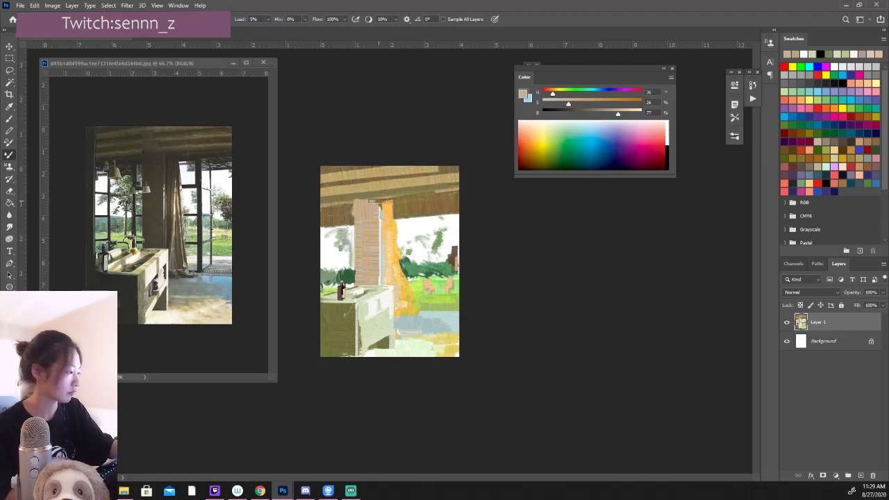
drag(363, 239, 375, 200)
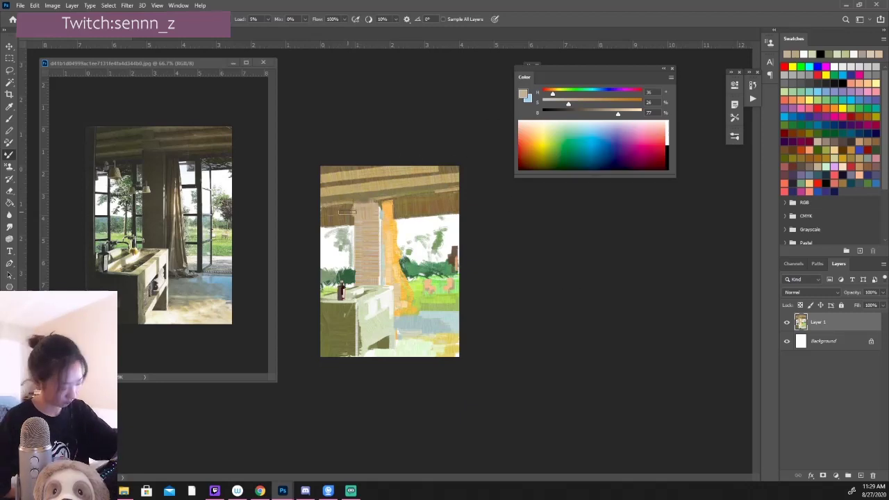
key(ctrl+plus)
key(ctrl+plus)
Paint greyish tan strokes on the upper-left ceiling and tan-orange strokes on the curtain
key(b)
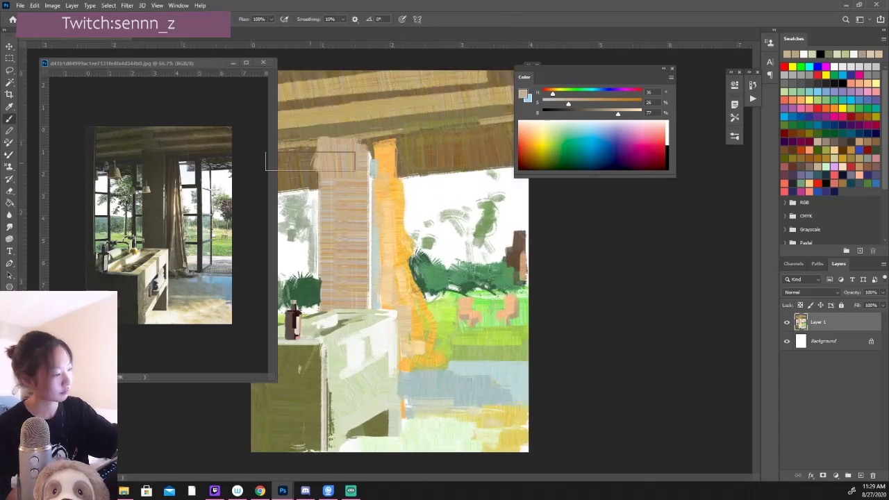
click(736, 120)
drag(225, 67, 177, 61)
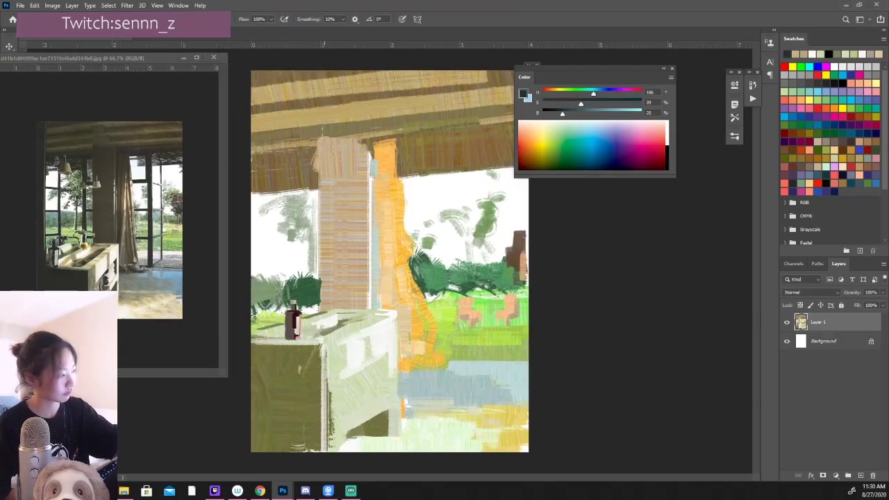
alt+click(309, 167)
drag(317, 170, 298, 181)
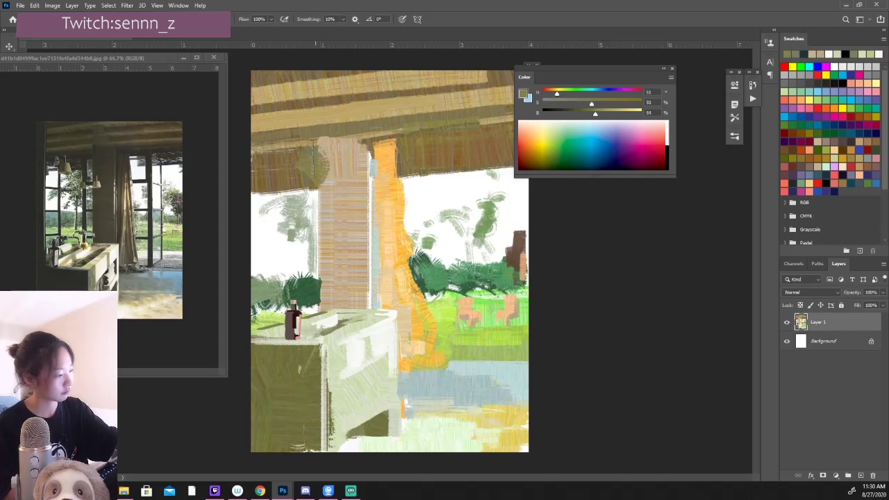
drag(316, 144, 277, 161)
alt+click(420, 323)
drag(415, 312, 444, 365)
mouse_move(458, 344)
mouse_down()
mouse_move(432, 372)
mouse_move(435, 335)
mouse_up()
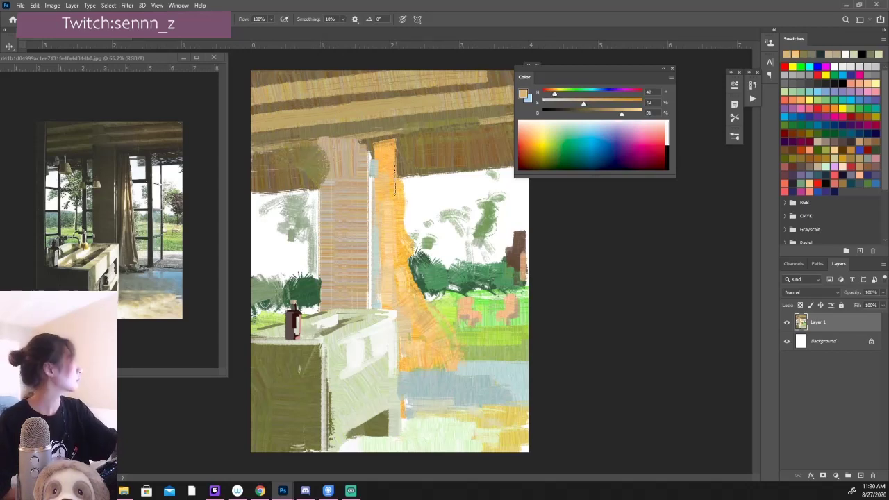
Paint pinkish terracotta strokes down the pillar and a grey-tan patch at its upper left
alt+click(347, 181)
mouse_move(321, 156)
mouse_down()
mouse_move(325, 212)
mouse_move(357, 277)
mouse_up()
mouse_move(340, 203)
mouse_down()
mouse_move(295, 132)
mouse_move(313, 187)
mouse_up()
alt+click(492, 124)
alt+click(309, 146)
mouse_move(315, 149)
mouse_down()
mouse_move(323, 179)
mouse_move(260, 184)
mouse_move(323, 173)
mouse_up()
alt+click(349, 152)
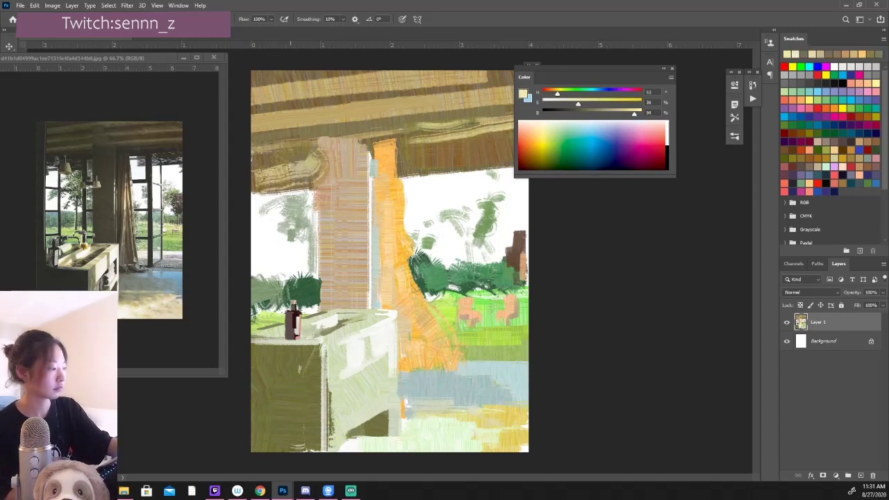
Select the Brush Tool SQUARE1 1 tool preset
click(735, 138)
click(735, 117)
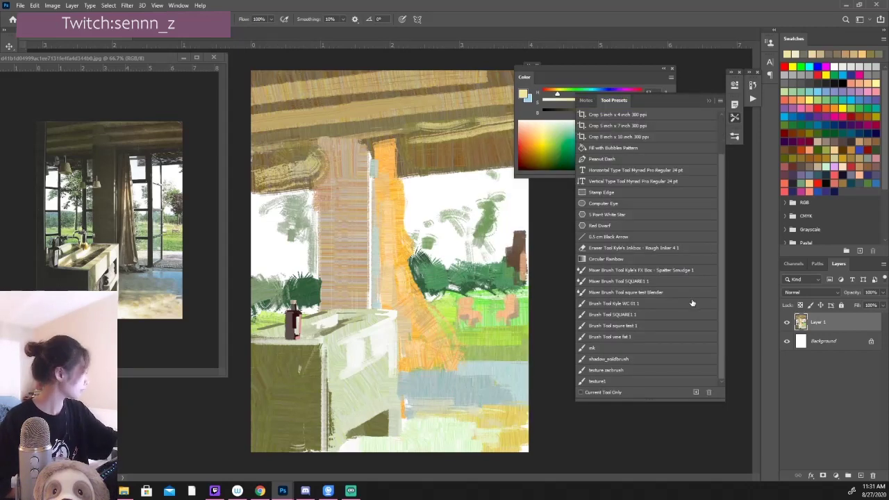
click(693, 314)
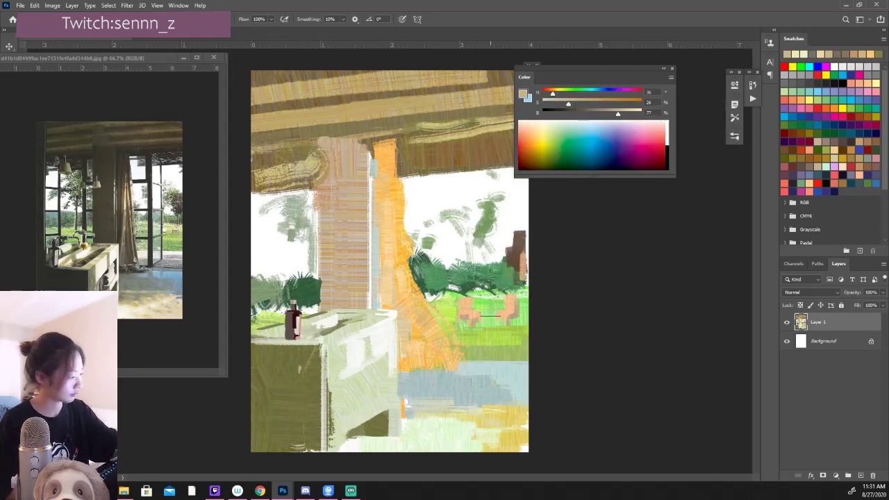
Paint light peach and strong orange chair shapes in the field, then show Brush Settings
alt+click(465, 302)
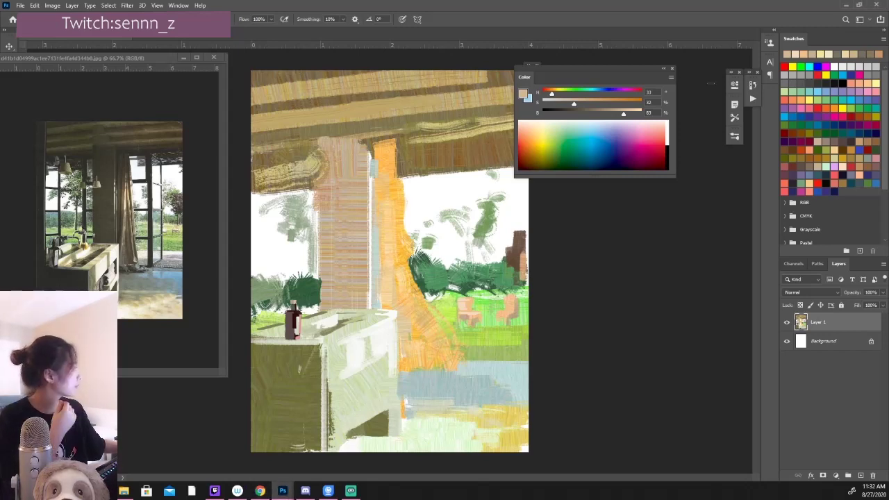
alt+click(469, 334)
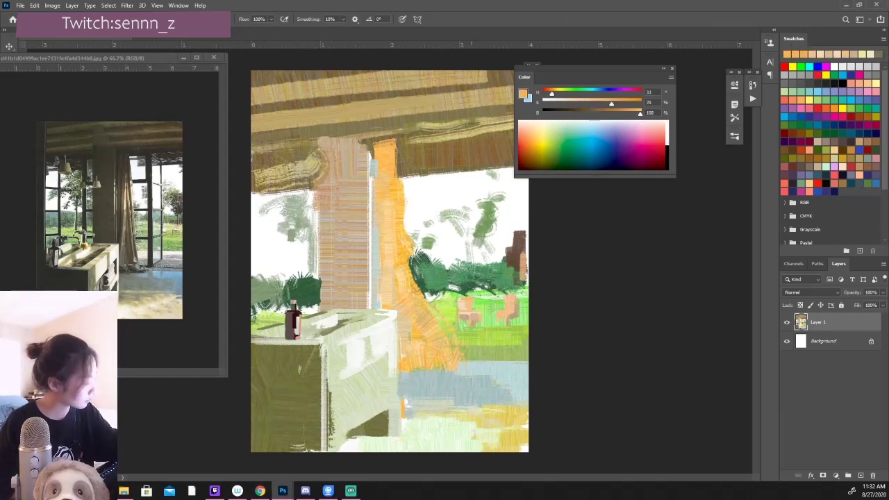
drag(635, 111, 640, 110)
drag(462, 303, 515, 313)
drag(564, 102, 618, 103)
drag(504, 303, 518, 310)
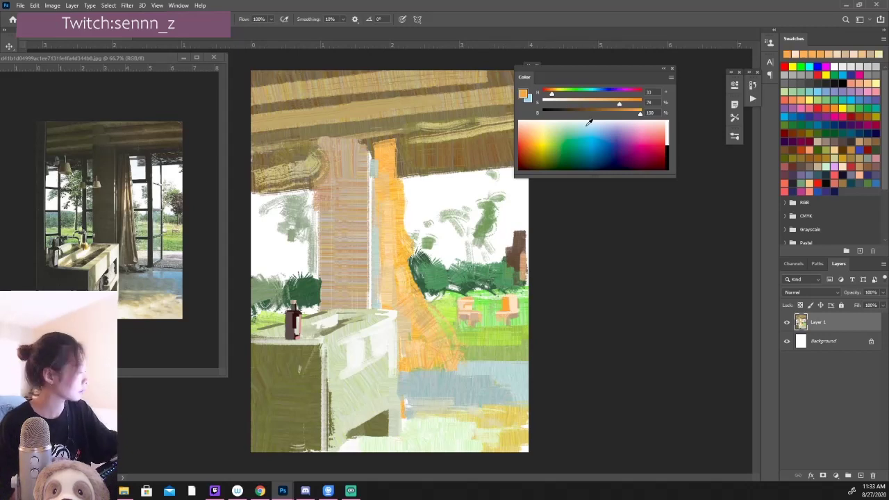
click(578, 103)
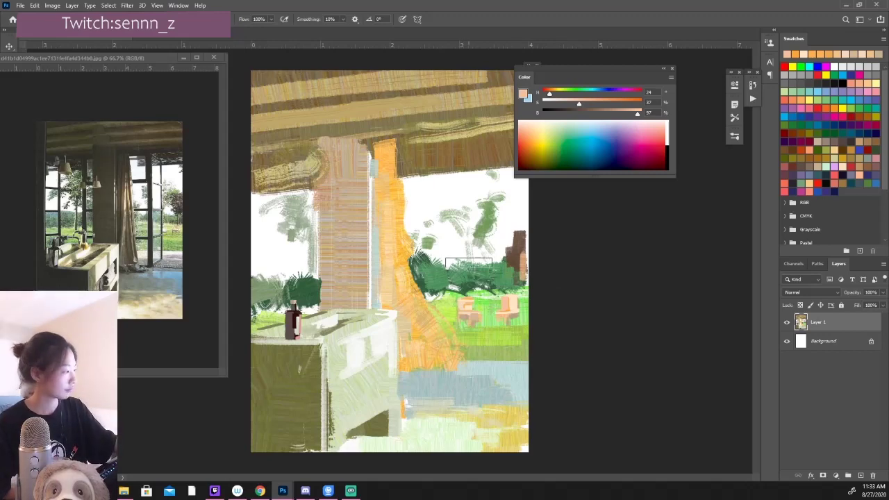
click(733, 118)
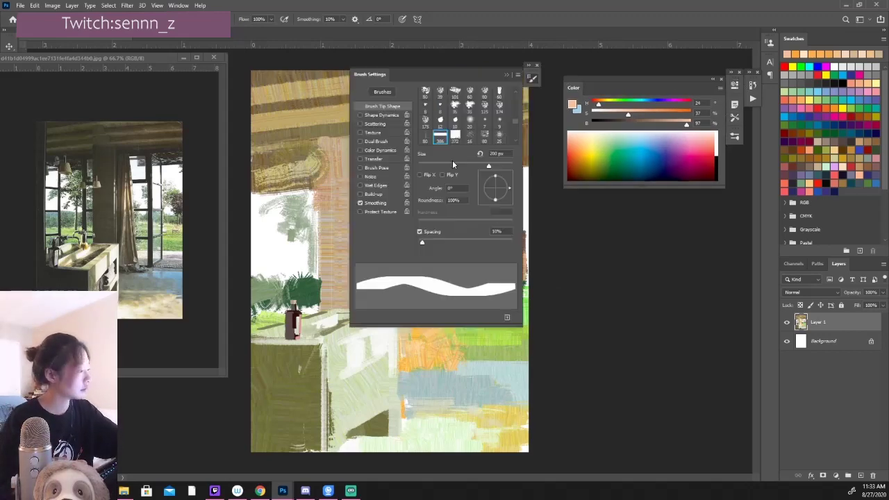
Move the Brush Settings panel aside, add about 10% saturation jitter, and paint peach strokes on the pillar
drag(449, 72, 668, 220)
drag(634, 303, 643, 304)
mouse_move(344, 191)
mouse_down()
mouse_move(347, 274)
mouse_move(372, 291)
mouse_up()
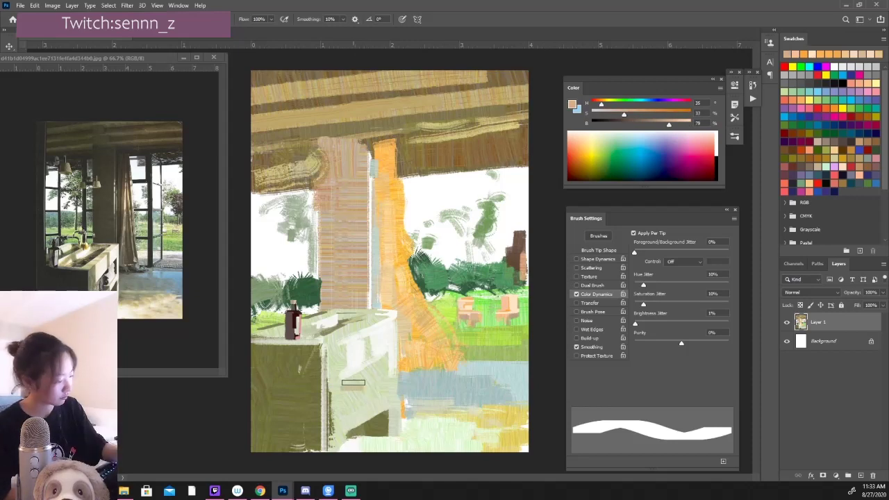
Paint pale yellow-green strokes across the counter front, then darken the colour and shrink the brush
alt+click(378, 355)
mouse_move(409, 360)
mouse_down()
mouse_move(368, 348)
mouse_move(379, 382)
mouse_up()
alt+click(391, 384)
drag(672, 124, 656, 125)
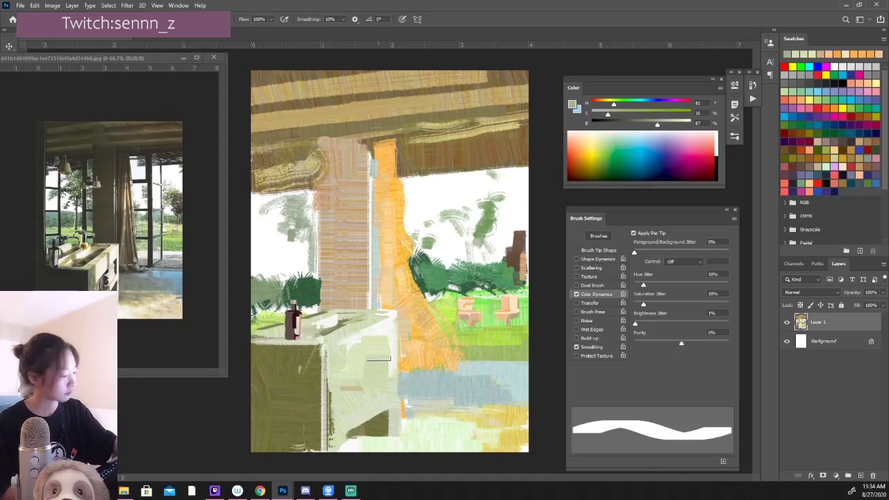
key(bracketleft)
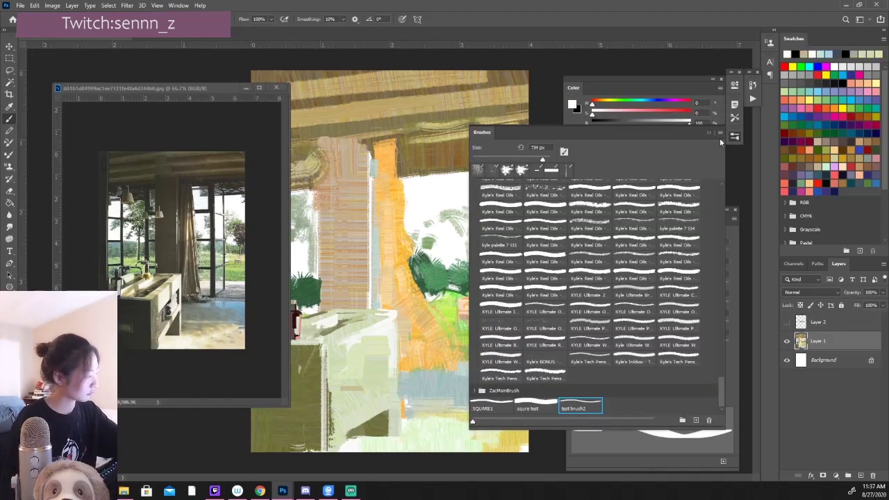
Switch to a textured scattering brush and paint sampled light green strokes over the counter
click(719, 138)
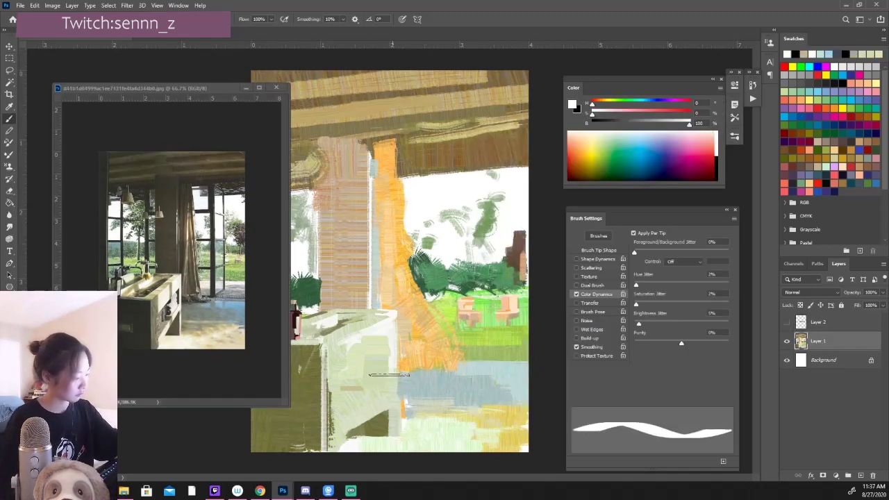
alt+click(423, 315)
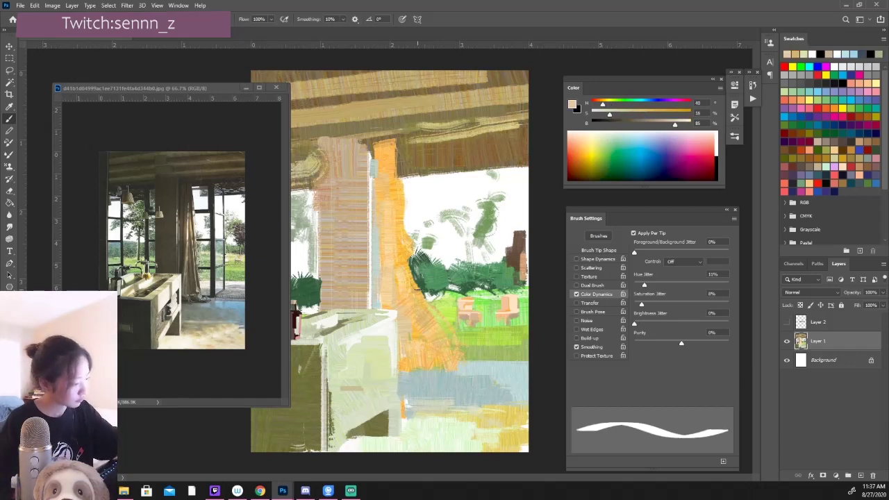
key(bracketleft)
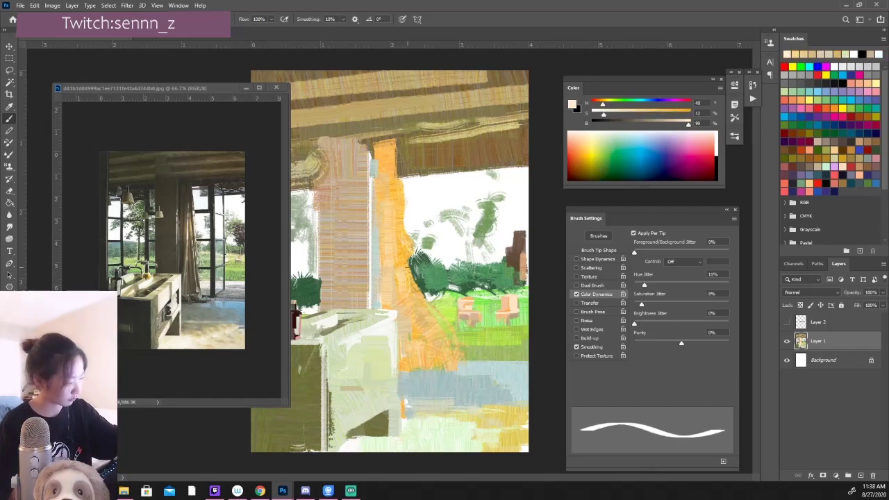
alt+click(362, 338)
key(bracketright)
key(bracketright)
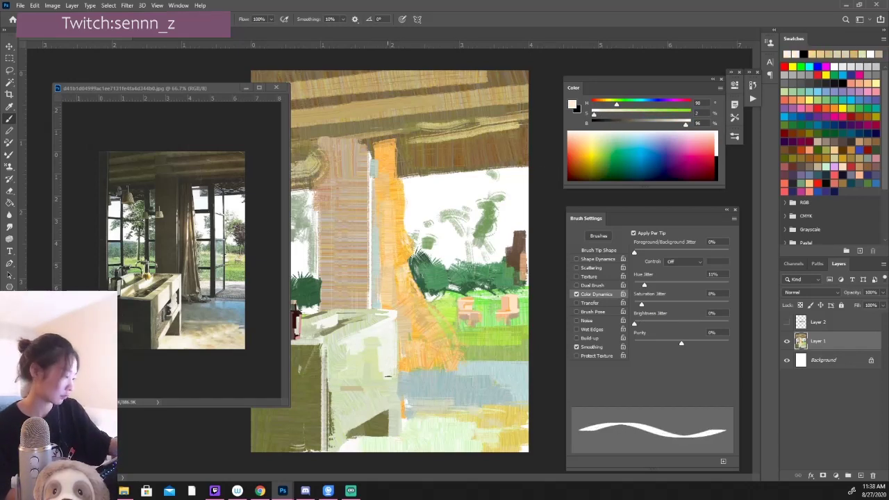
key(period)
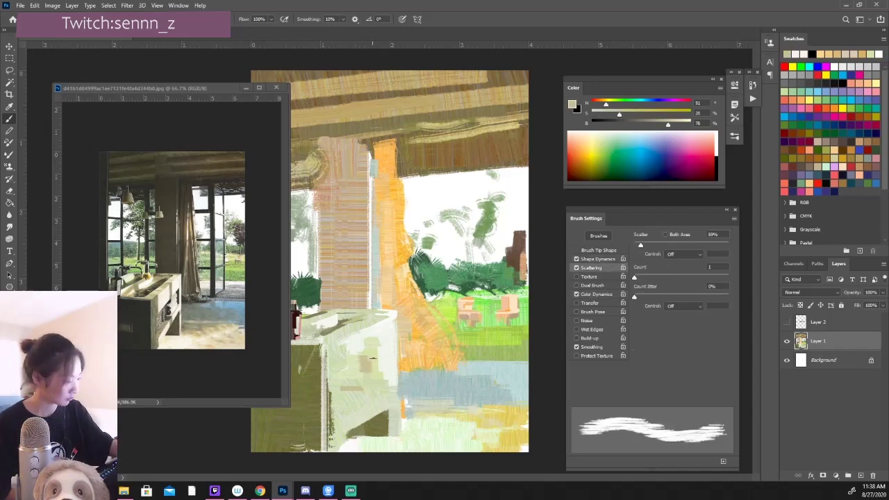
alt+click(360, 354)
drag(381, 340, 384, 373)
Add more light green and lighter brown-green strokes to the counter with a different brush shape
key(ctrl+z)
key(period)
alt+click(375, 385)
mouse_move(388, 342)
mouse_down()
mouse_move(387, 383)
mouse_move(367, 385)
mouse_move(384, 372)
mouse_move(384, 385)
mouse_up()
key(period)
alt+click(375, 375)
alt+click(377, 372)
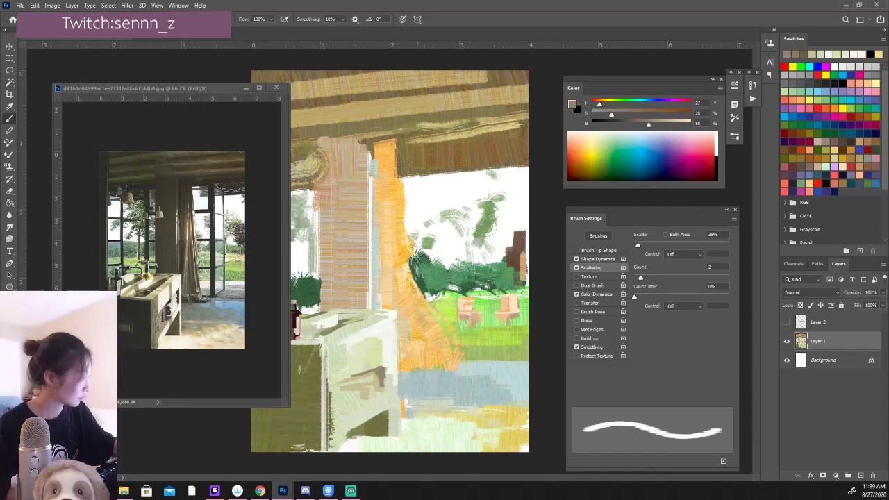
alt+click(378, 374)
drag(382, 374, 384, 388)
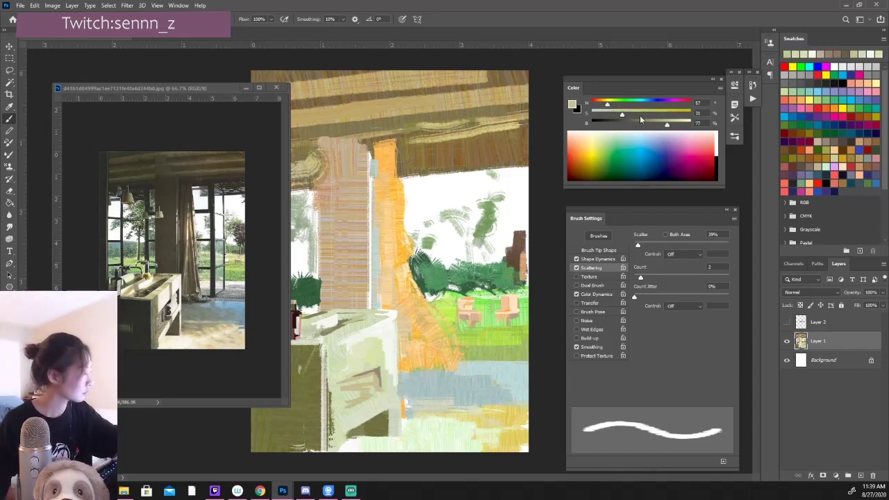
Paint a pale stroke near the canvas bottom and repaint the small cabinet patch bright yellow-green
alt+click(361, 438)
drag(347, 439, 342, 437)
alt+click(308, 409)
drag(153, 88, 99, 45)
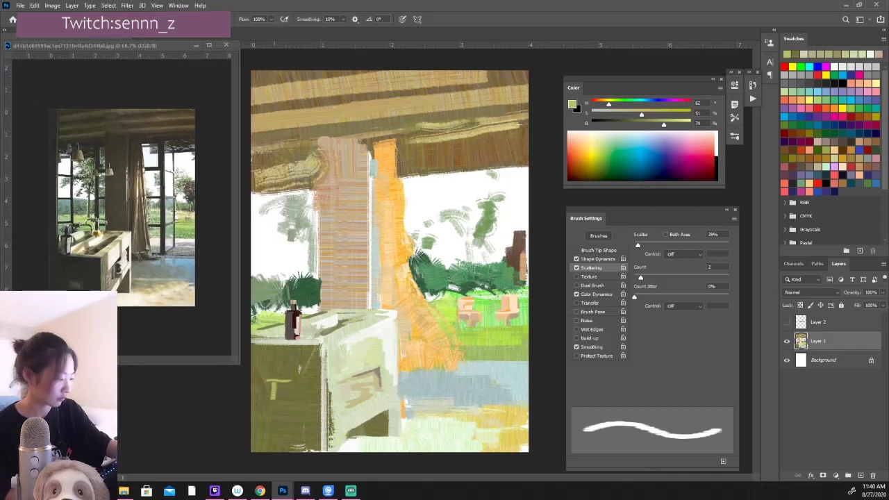
alt+click(267, 390)
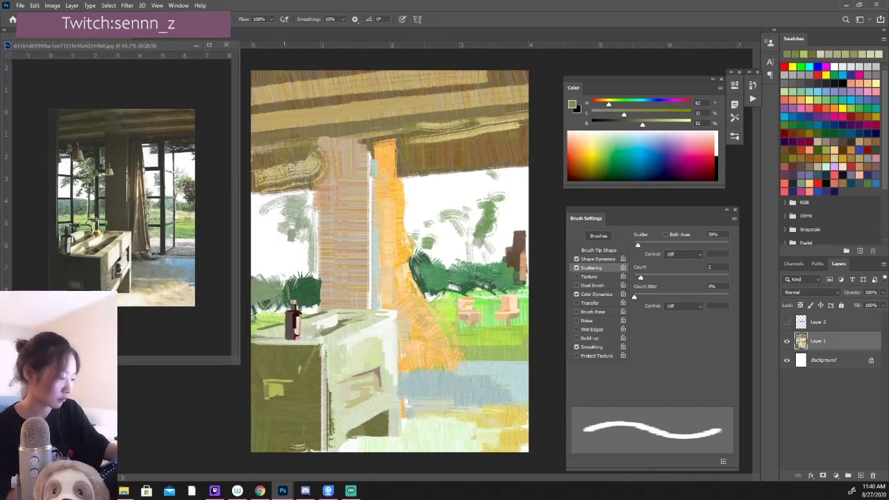
alt+click(278, 385)
mouse_move(267, 382)
mouse_down()
mouse_move(287, 394)
mouse_move(265, 397)
mouse_move(289, 398)
mouse_move(280, 382)
mouse_up()
alt+click(277, 392)
alt+click(274, 386)
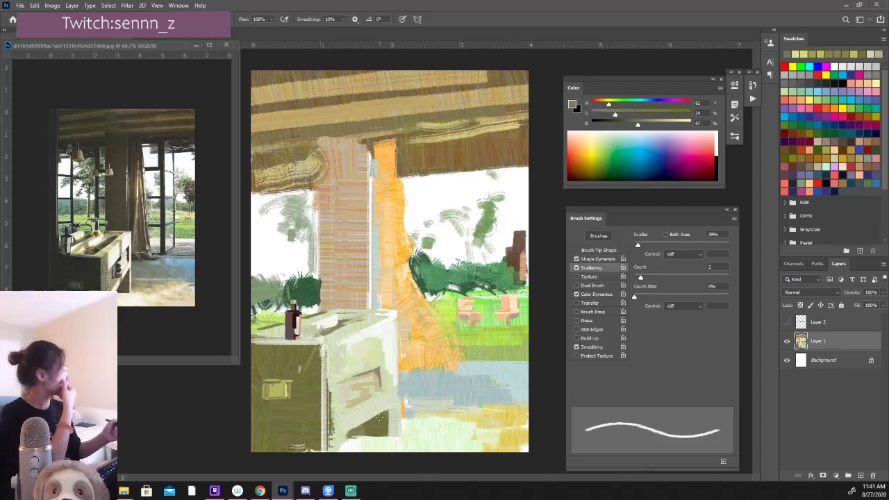
With a larger brush, paint a dark olive stroke on the counter and sample curtain orange
key(bracketright)
key(bracketright)
drag(608, 105, 626, 104)
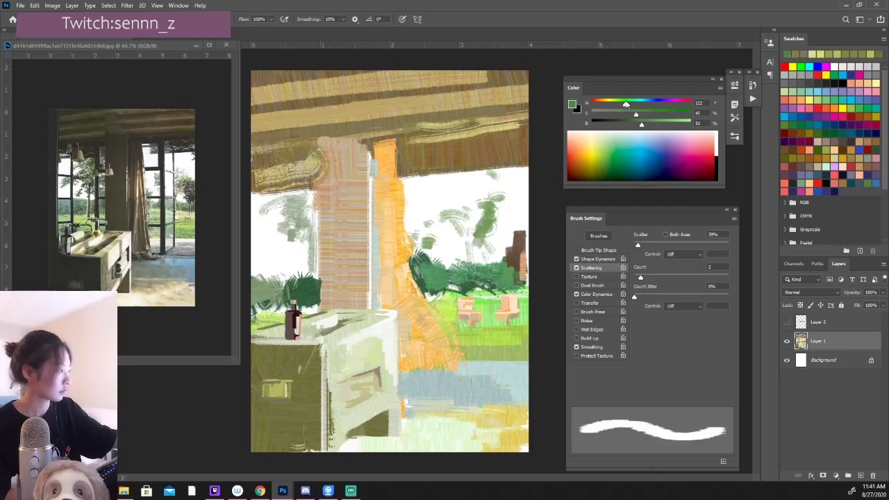
alt+click(263, 384)
alt+click(277, 386)
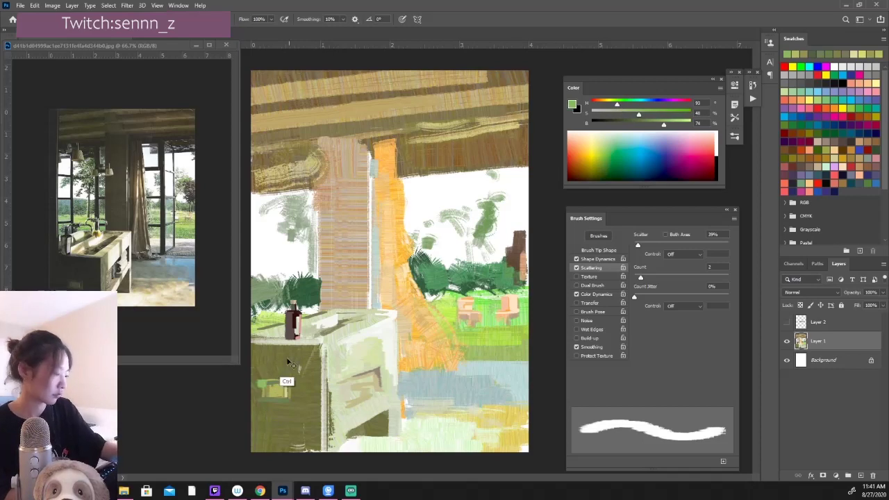
click(596, 293)
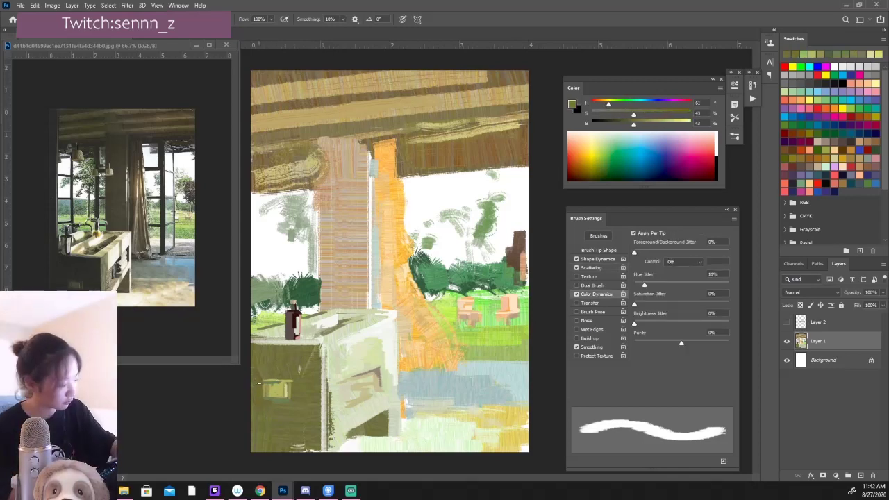
drag(350, 429, 389, 423)
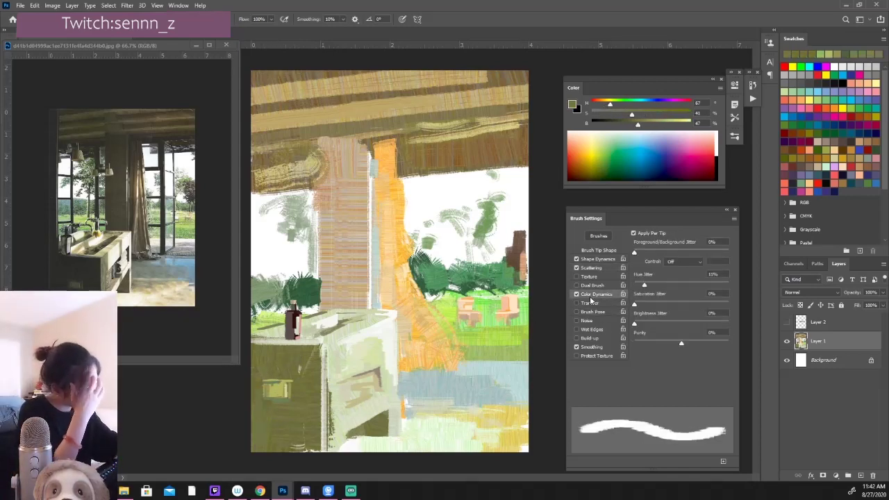
alt+click(395, 356)
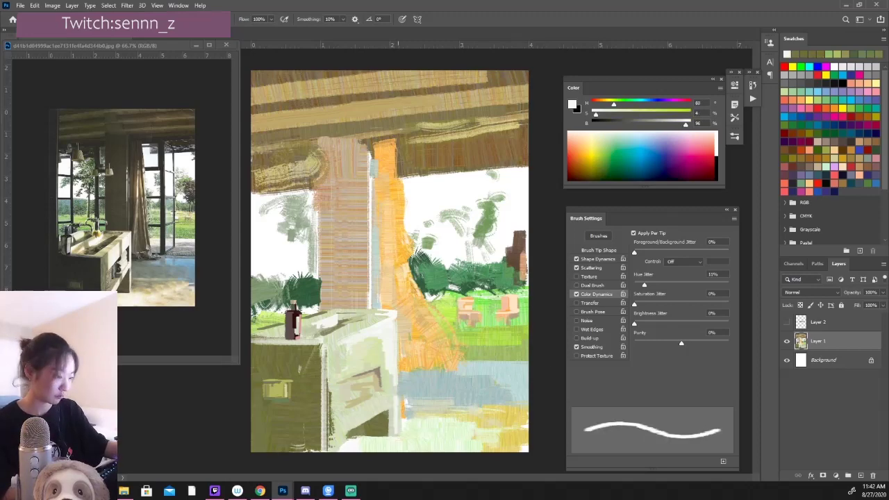
alt+click(426, 352)
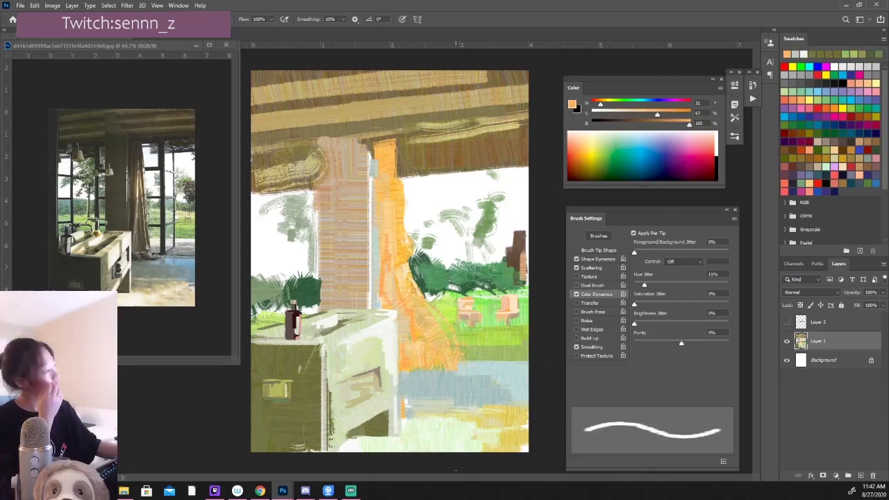
click(734, 116)
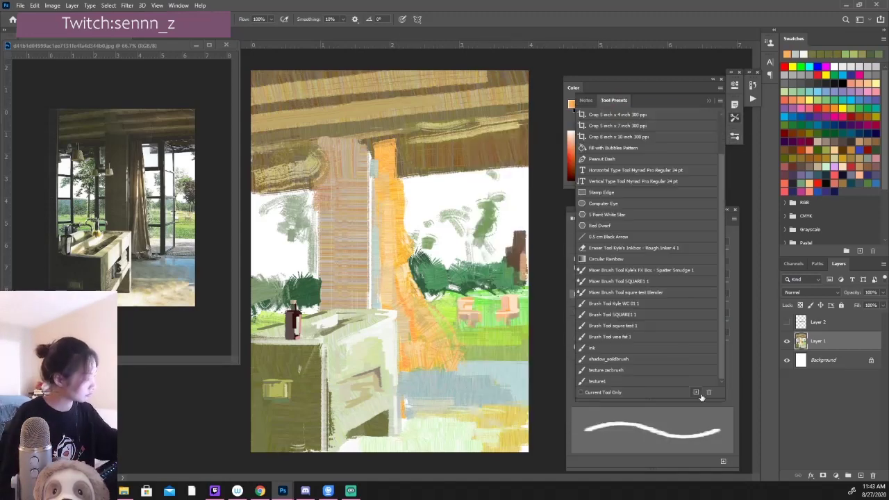
Save the current brush as a new tool preset and switch to the ink brush preset
click(696, 392)
key(Return)
click(597, 358)
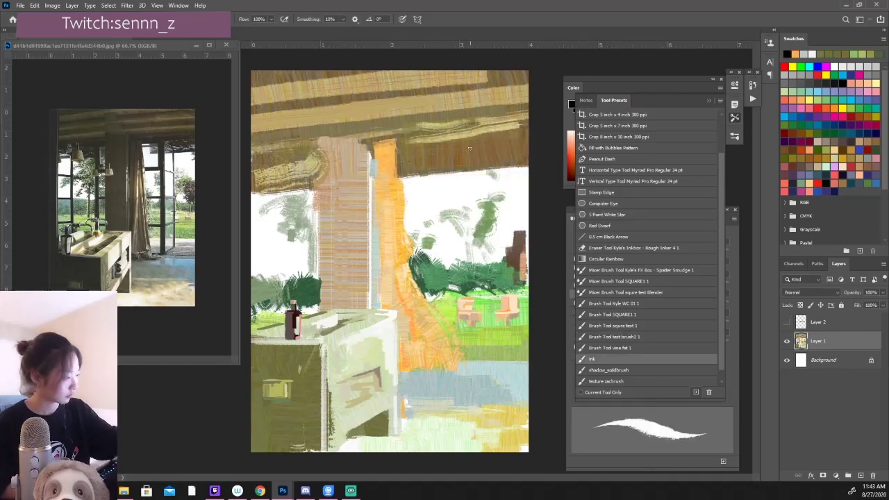
click(611, 336)
click(649, 417)
Paint a long dark line under the ceiling beam and a vertical window post below it
click(572, 88)
drag(397, 143, 475, 137)
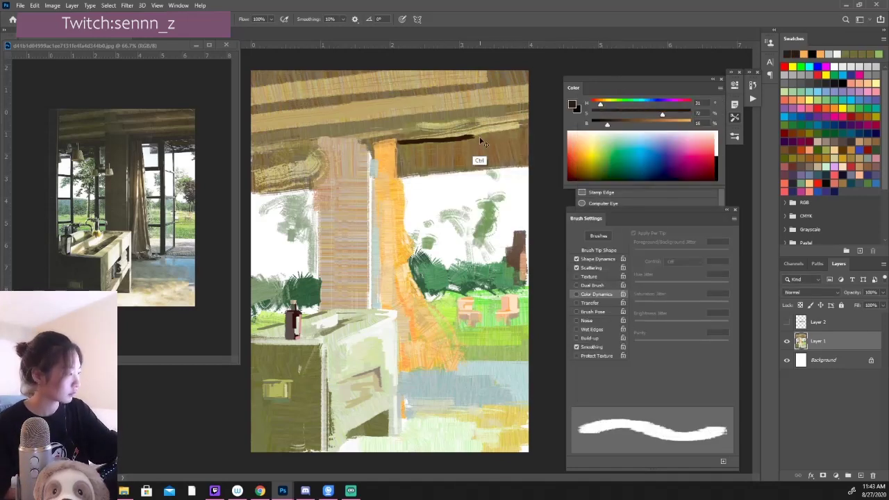
key(ctrl+z)
drag(368, 144, 528, 135)
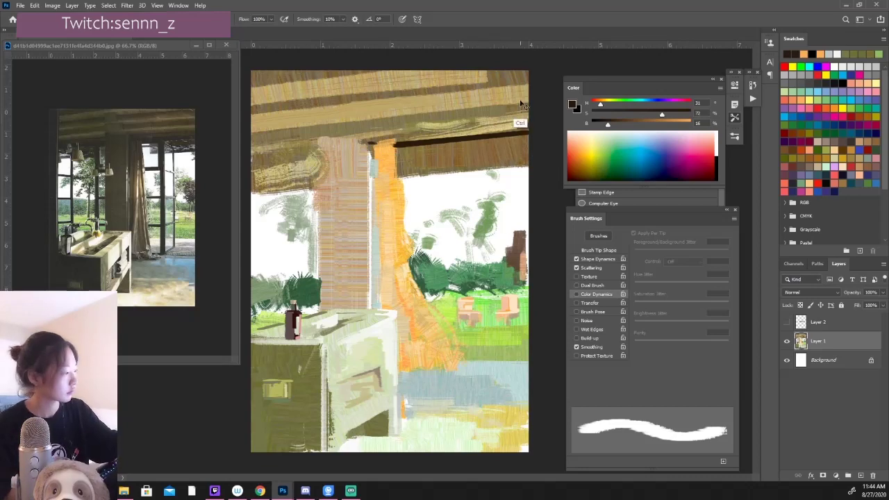
drag(467, 142, 466, 365)
Turn off Shape Dynamics, set Scattering to 34% without Both Axes, and paint the window crossbar
click(595, 259)
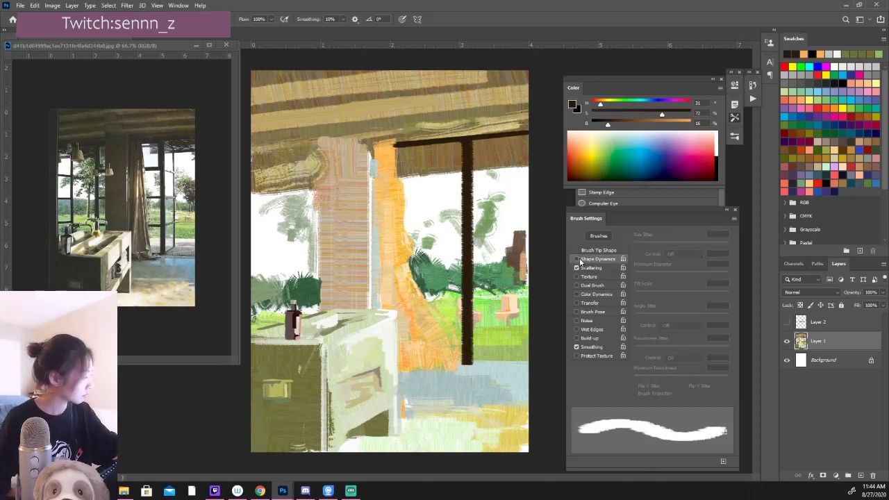
click(591, 267)
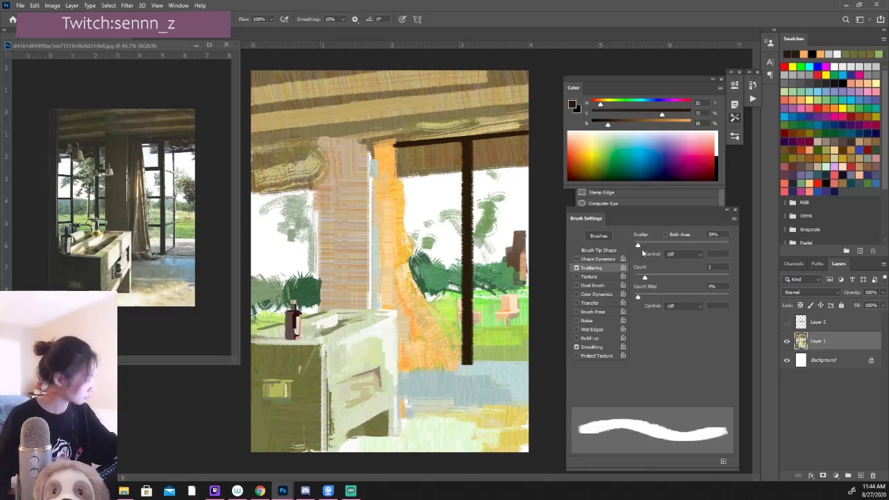
drag(643, 253, 637, 247)
click(665, 235)
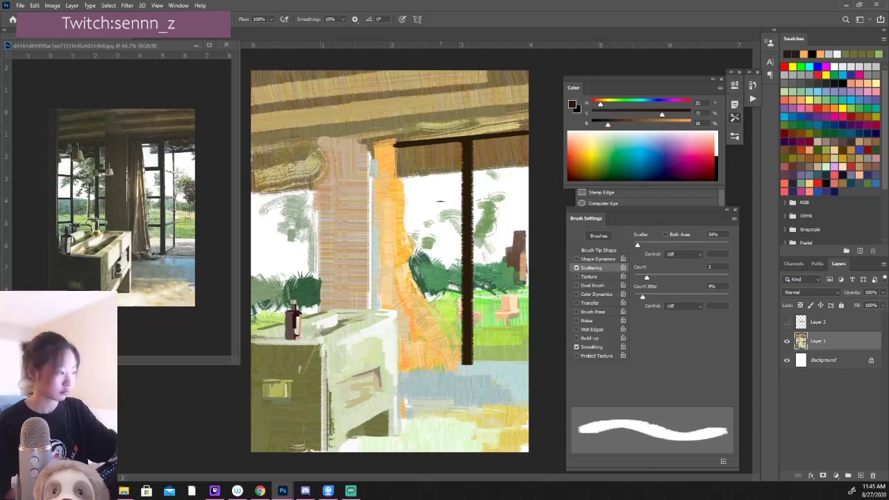
drag(400, 202, 461, 199)
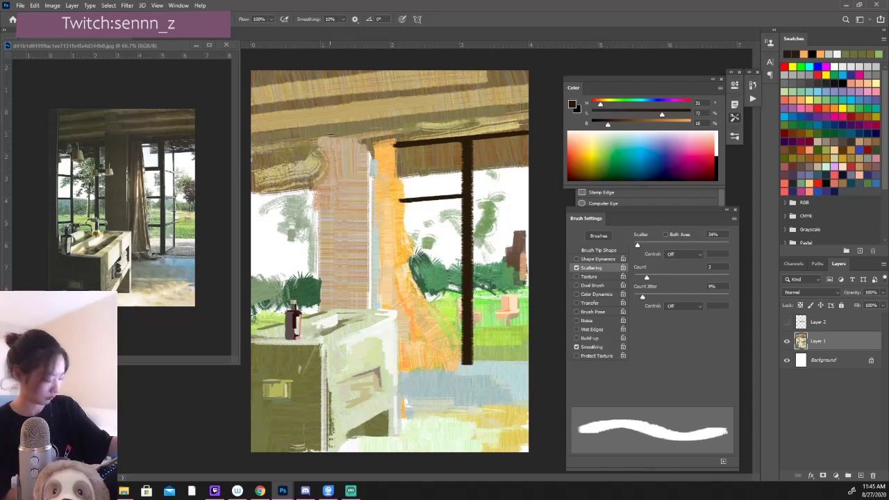
alt+click(329, 134)
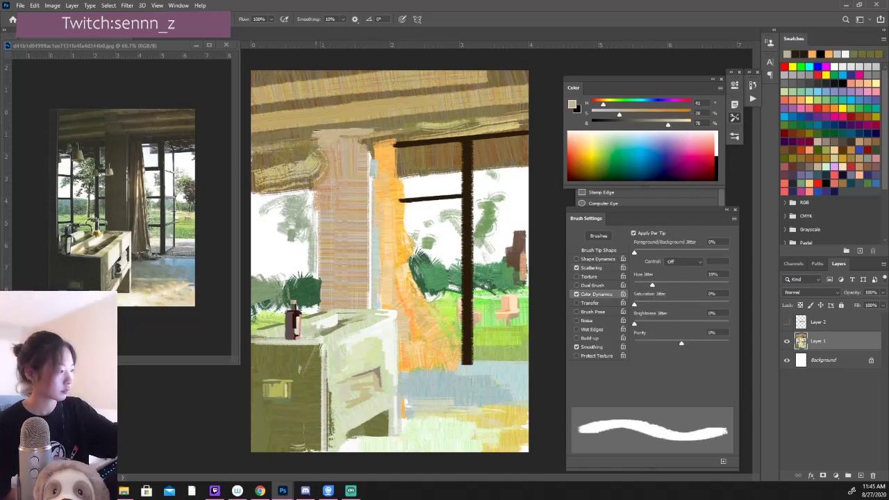
Undo the stray beige strokes and repaint the ceiling with one light beige stroke
key(ctrl+z)
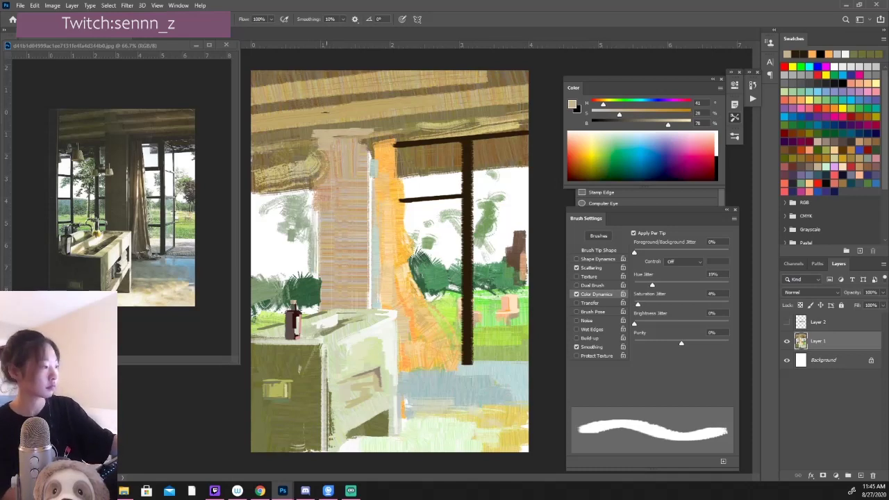
key(ctrl+z)
alt+click(322, 111)
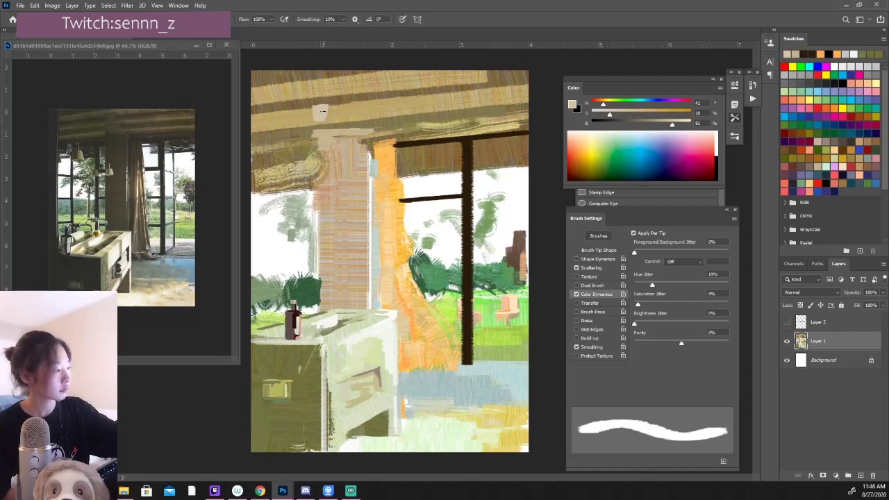
drag(341, 117, 528, 104)
key(bracketright)
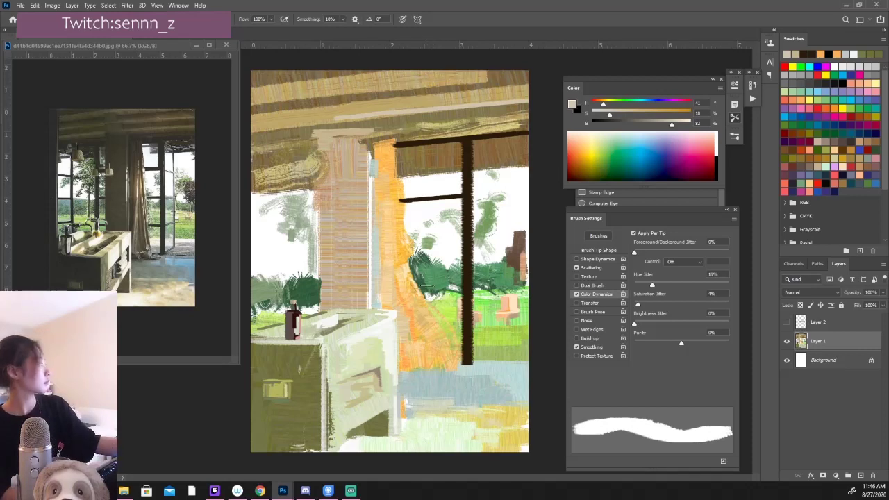
Paint a dark brown edge along the left ceiling beam and thicken the window crossbar
alt+click(435, 192)
drag(321, 147, 252, 151)
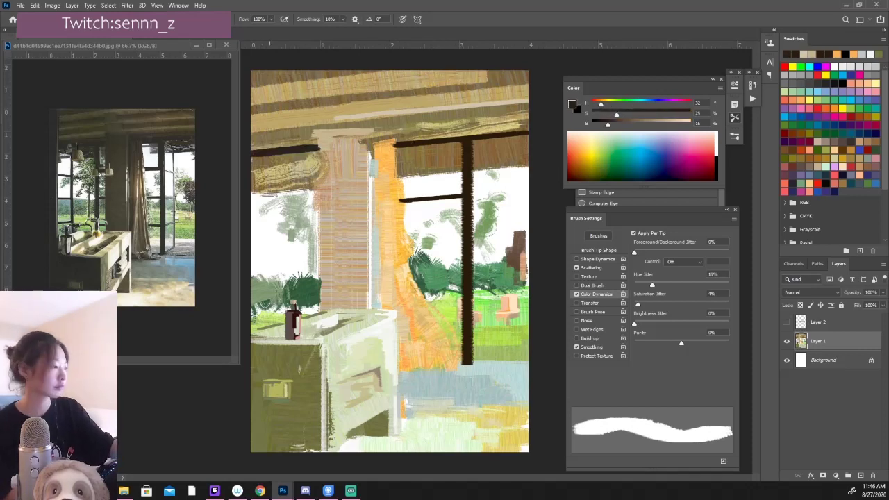
alt+click(500, 136)
key(bracketleft)
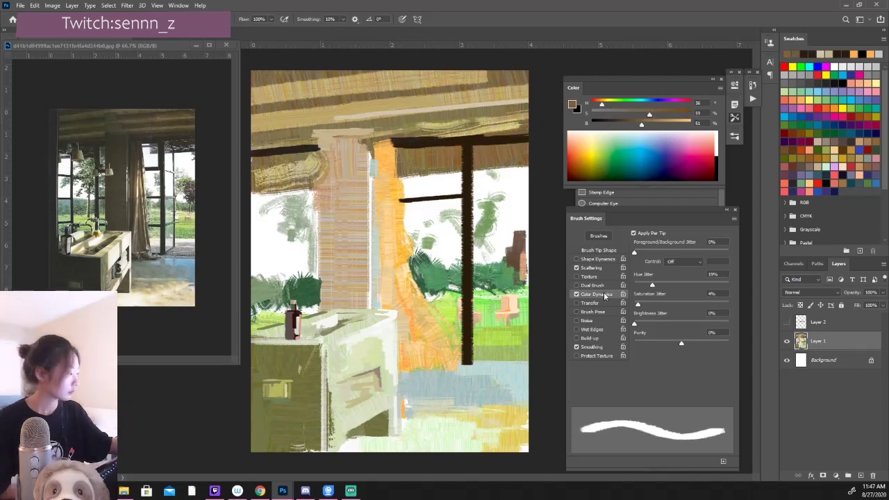
alt+click(465, 312)
drag(461, 199, 404, 198)
Dab light tan strokes down the top of the curtain and pick a bright orange
alt+click(399, 189)
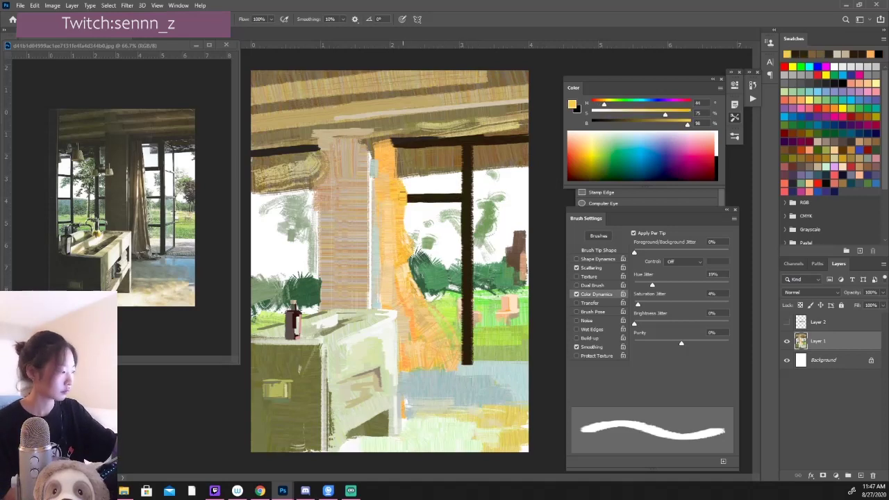
click(640, 116)
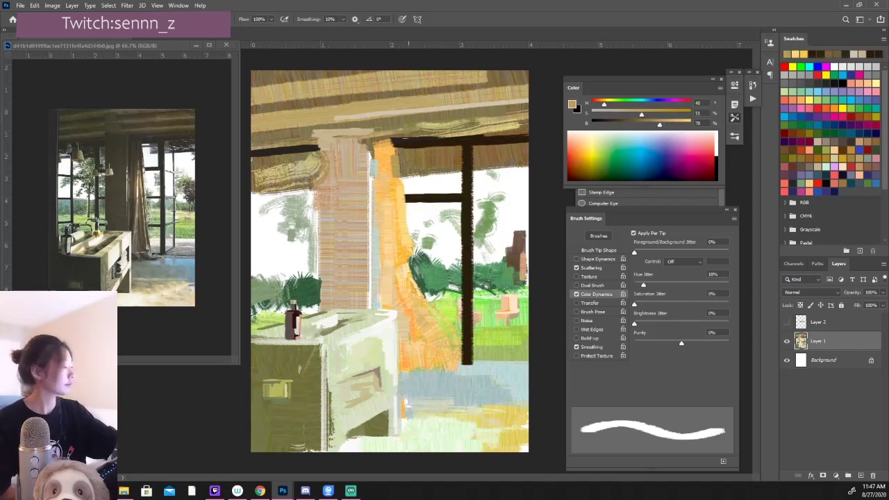
alt+click(393, 161)
drag(393, 152, 393, 205)
alt+click(385, 174)
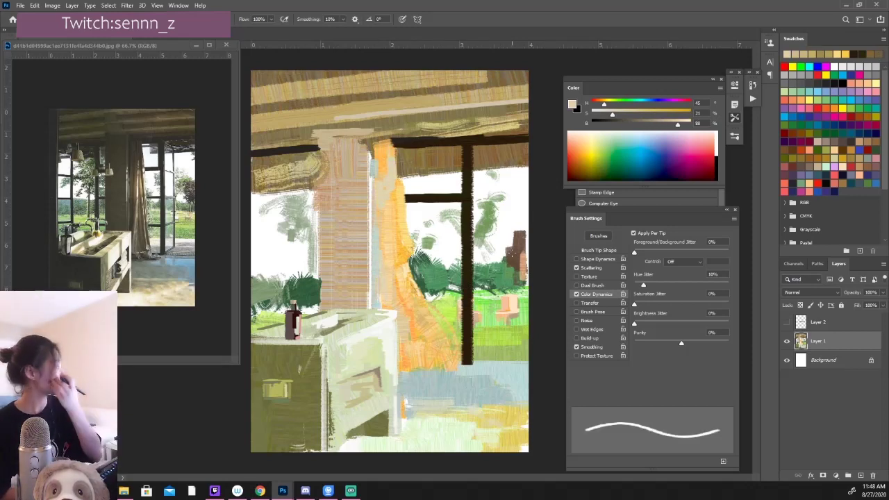
alt+click(414, 332)
Repaint the lower curtain in brighter orange, then paler yellow-tan, with slight saturation jitter
drag(417, 333, 461, 371)
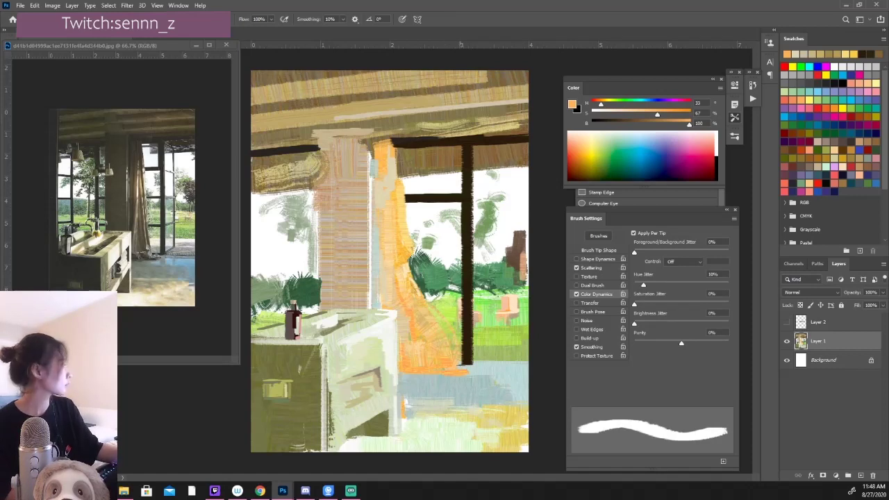
click(635, 305)
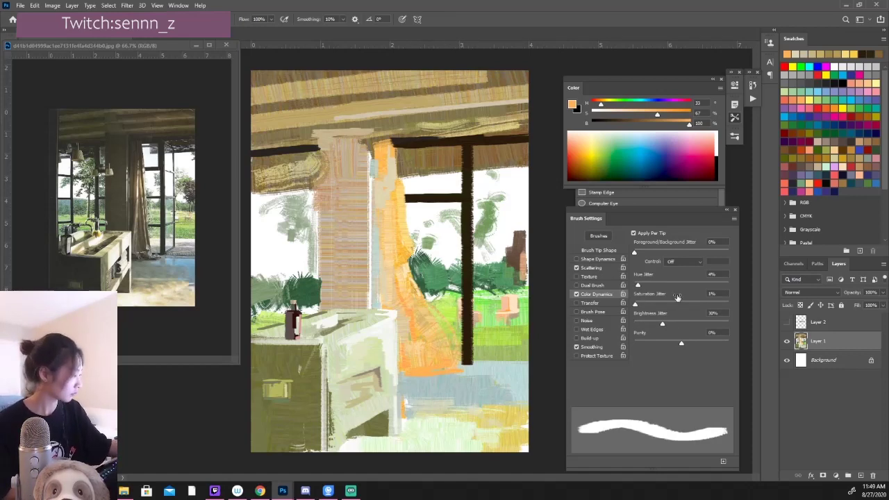
alt+click(442, 357)
mouse_move(424, 367)
mouse_down()
mouse_move(462, 378)
mouse_move(463, 345)
mouse_up()
alt+click(390, 285)
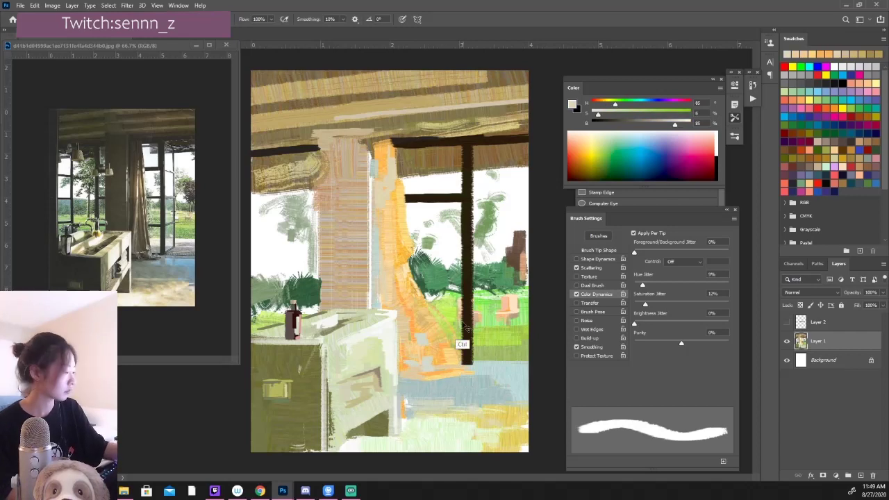
Paint pale yellow and orange-yellow highlight strokes running up the curtain
alt+click(422, 297)
drag(408, 334, 397, 232)
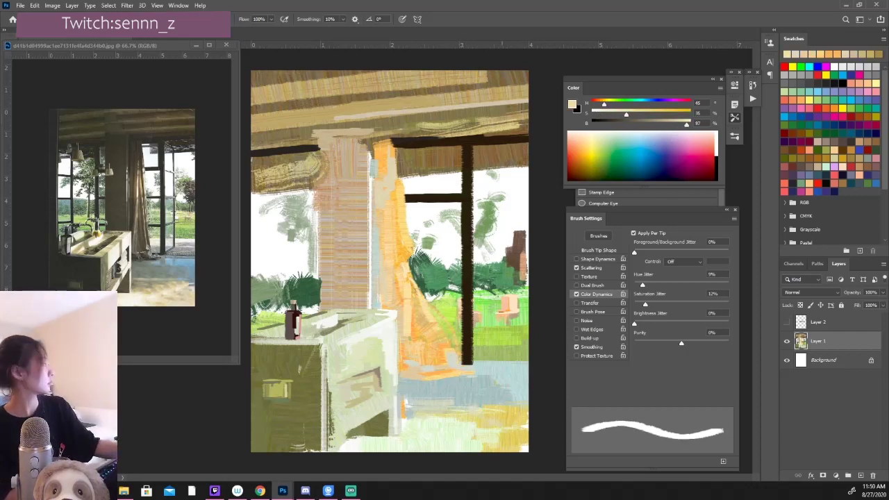
alt+click(421, 312)
alt+click(390, 291)
drag(390, 289, 390, 235)
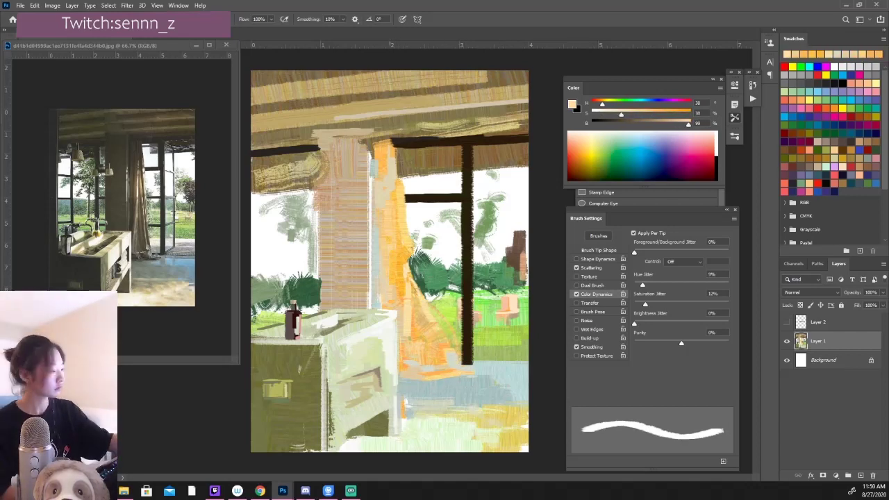
drag(406, 292, 403, 210)
Mix a pale mint green from the sampled foliage colour for the curtain edge
alt+click(407, 271)
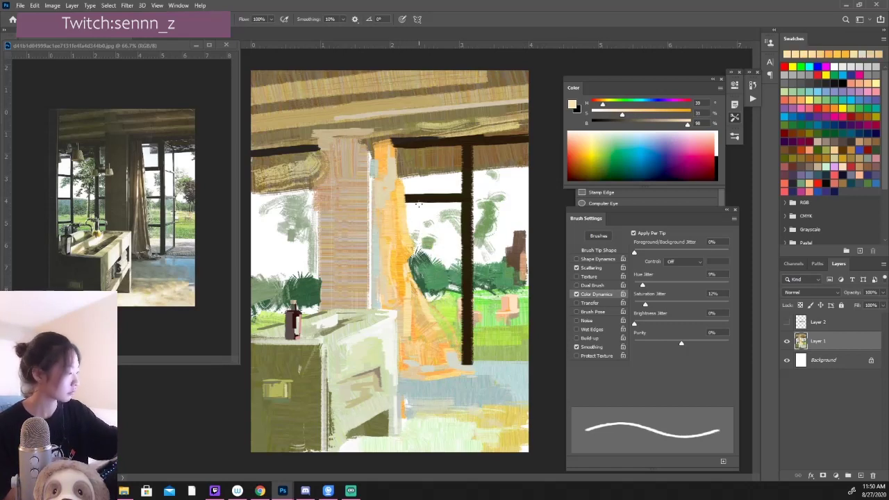
alt+click(413, 234)
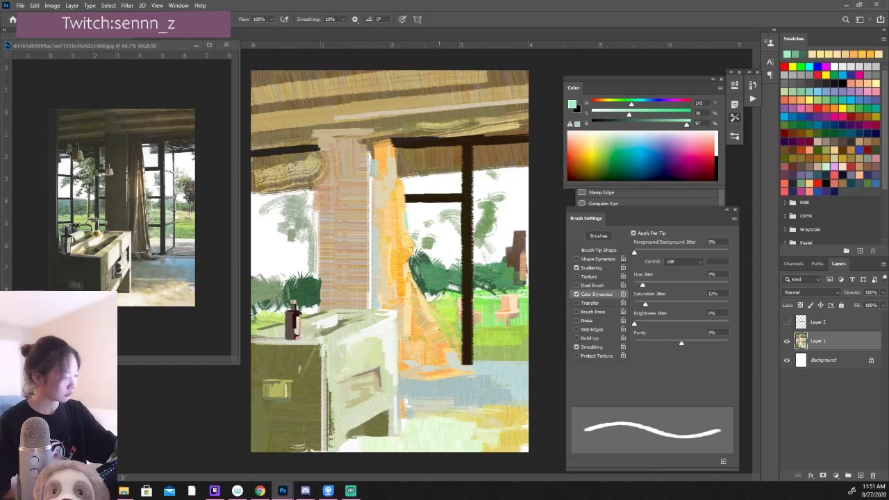
alt+click(418, 317)
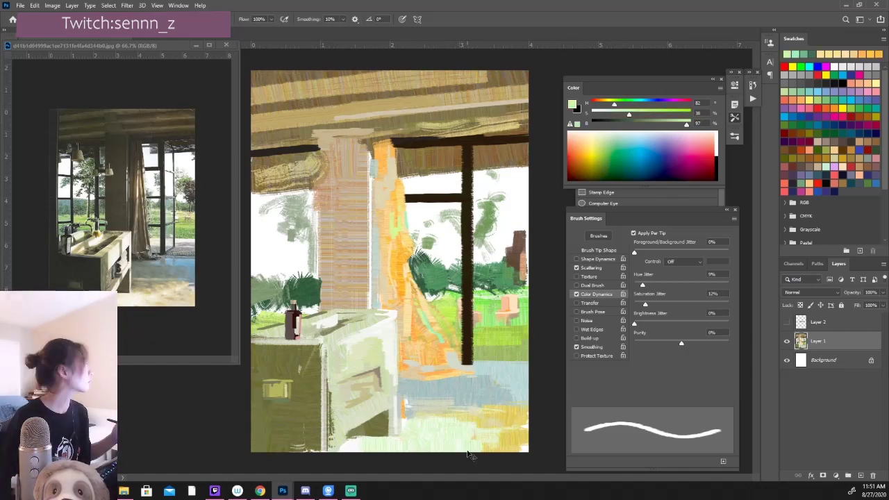
alt+click(422, 317)
drag(628, 113, 609, 116)
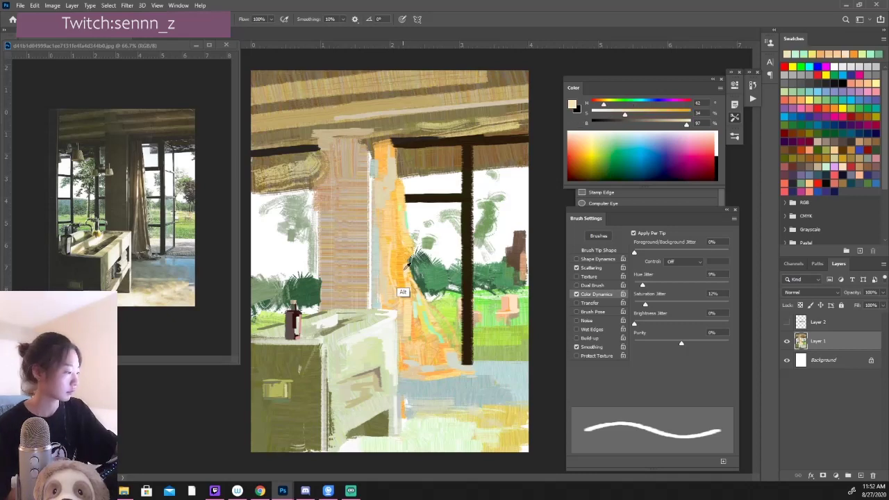
alt+click(413, 313)
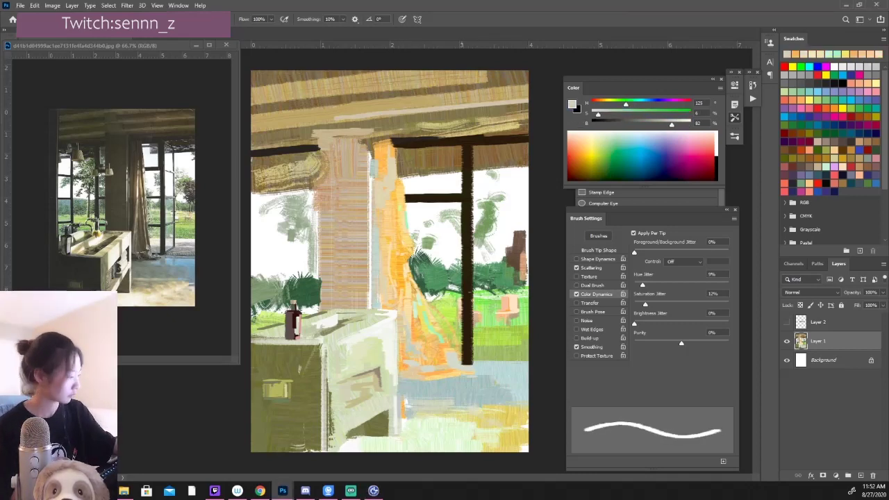
Paint two dark olive vertical mullions on the left window
alt+click(435, 319)
alt+click(301, 151)
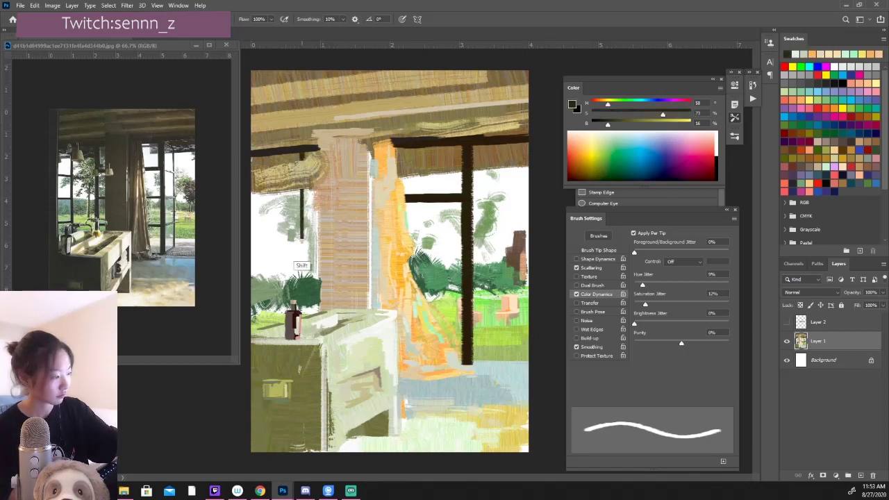
drag(301, 152, 303, 276)
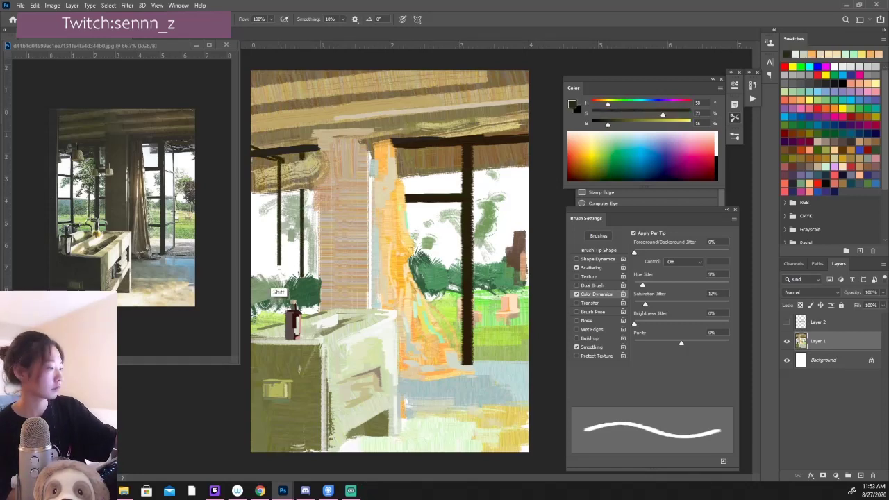
drag(281, 161, 279, 255)
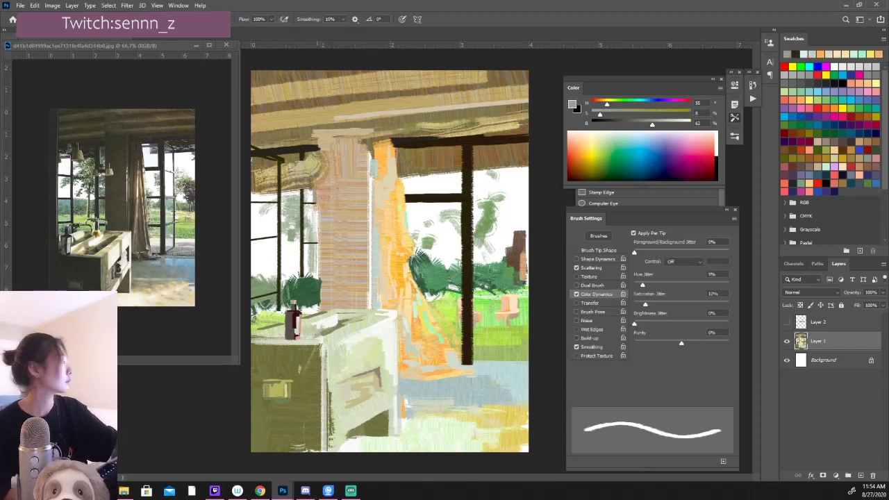
Add pale strokes over the left window and repaint a dark vertical mullion
drag(663, 113, 611, 114)
mouse_move(272, 206)
mouse_down()
mouse_move(272, 229)
mouse_move(274, 220)
mouse_up()
drag(251, 246, 280, 286)
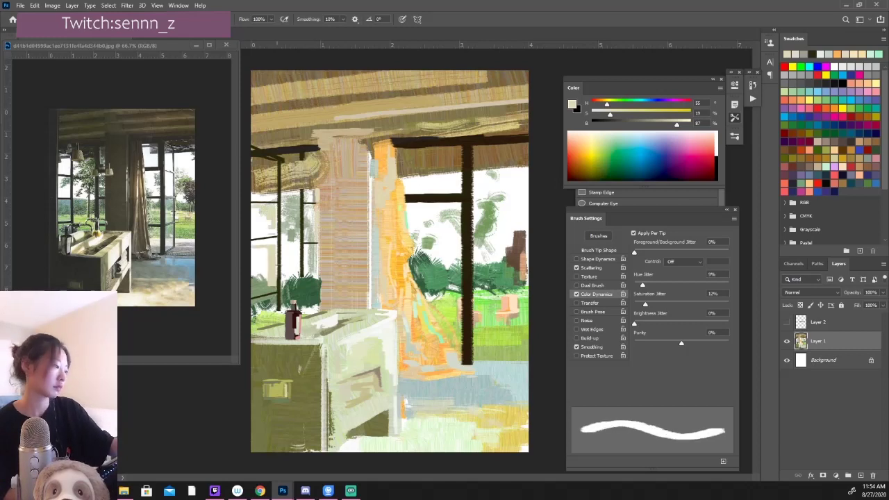
alt+click(279, 208)
drag(301, 188, 301, 278)
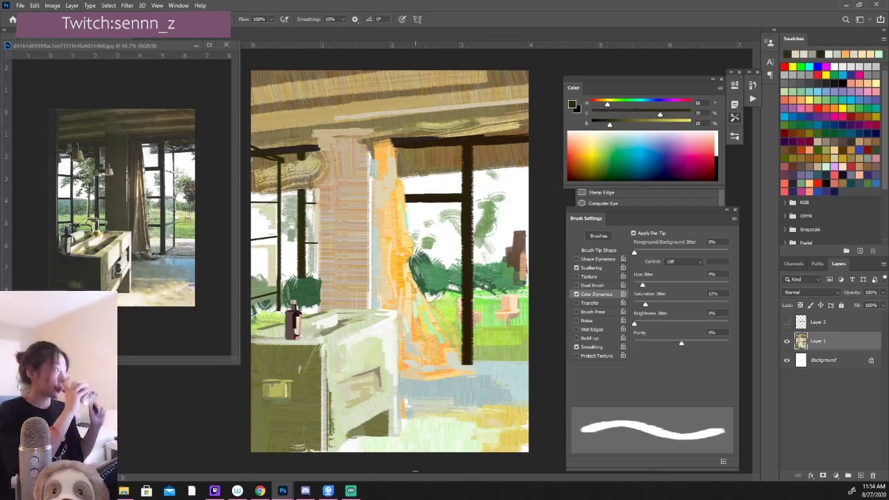
Paint a thin dark mullion, two horizontal window bars, and dark brown strokes along the post
key(bracketleft)
key(bracketleft)
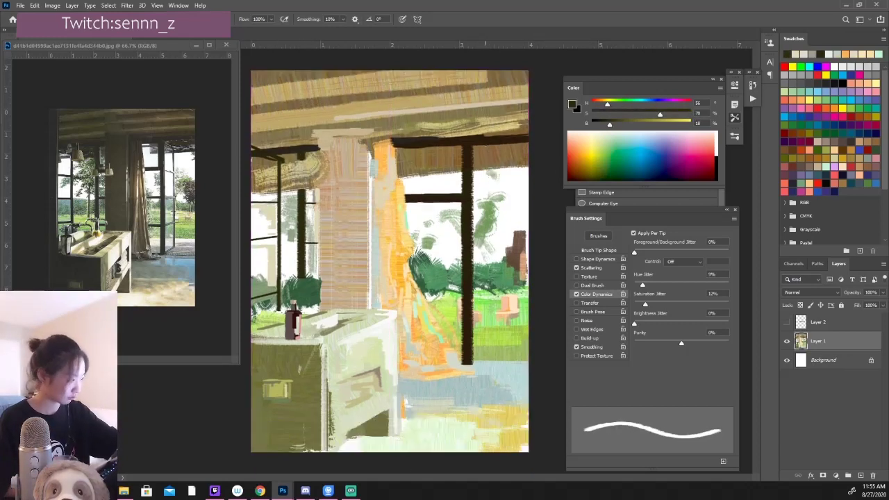
drag(486, 145, 486, 348)
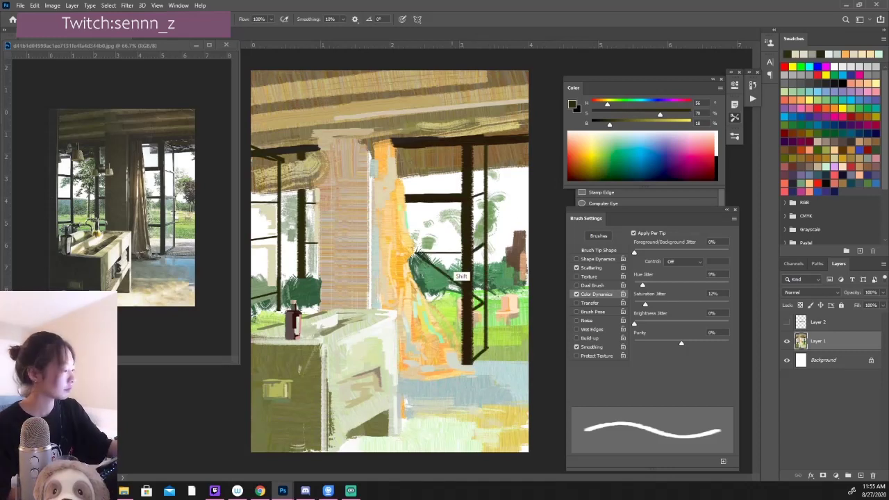
key(bracketright)
key(bracketright)
drag(445, 257, 461, 255)
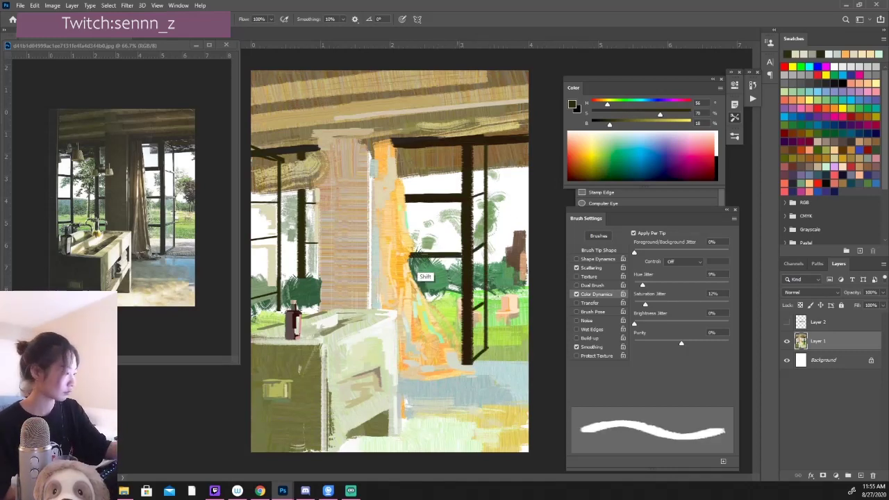
drag(434, 315, 462, 315)
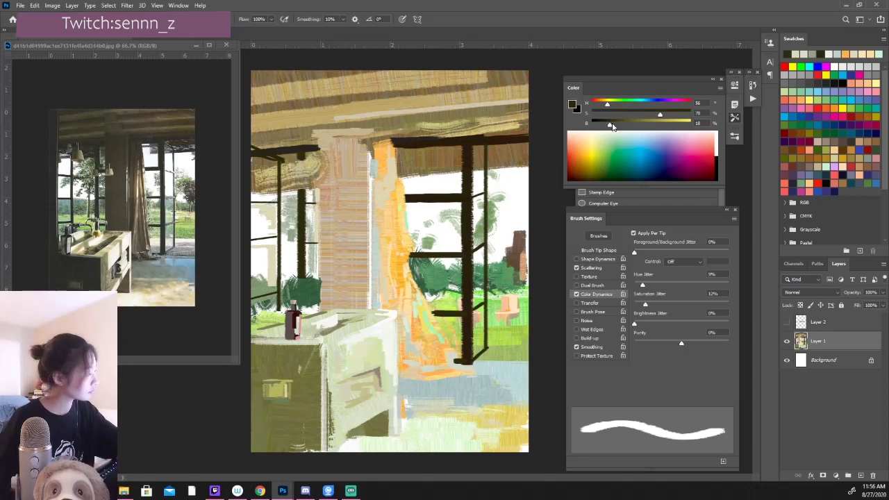
alt+click(467, 166)
drag(458, 258, 433, 311)
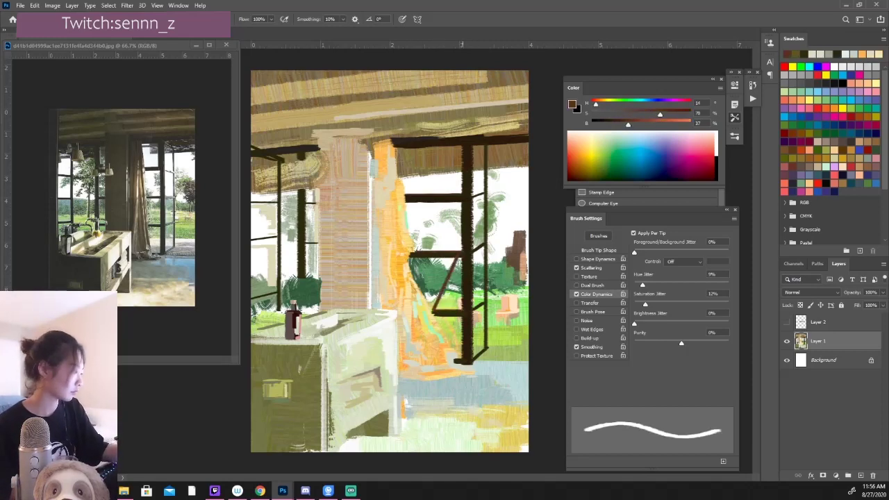
drag(470, 147, 465, 361)
alt+click(463, 342)
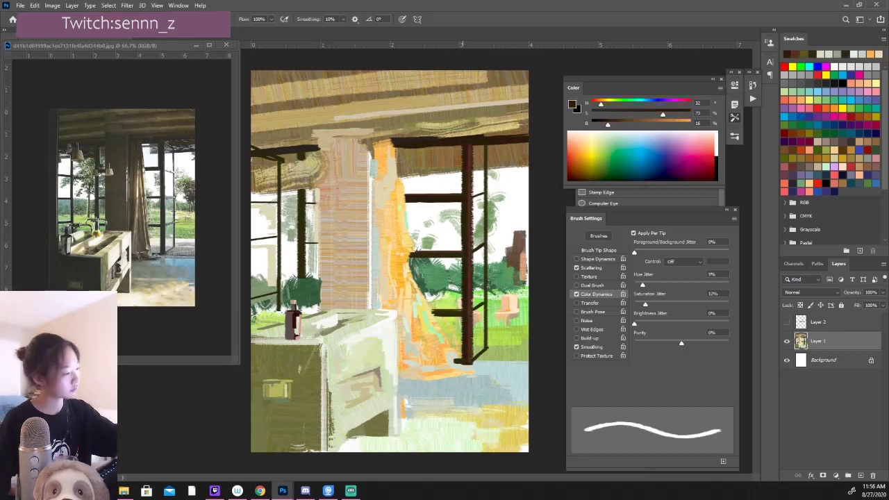
Dab small near-white strokes onto the landscape beside the window, then zoom out
alt+click(505, 347)
key(bracketright)
key(bracketright)
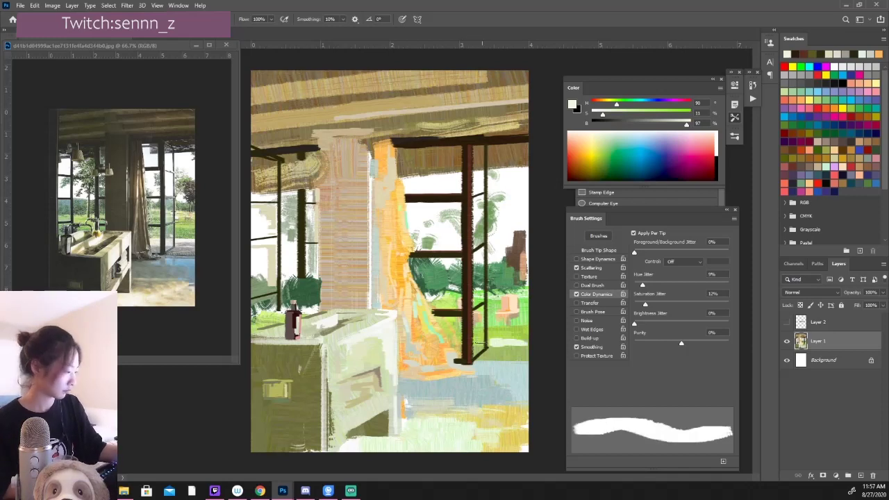
key(bracketleft)
key(bracketleft)
key(bracketleft)
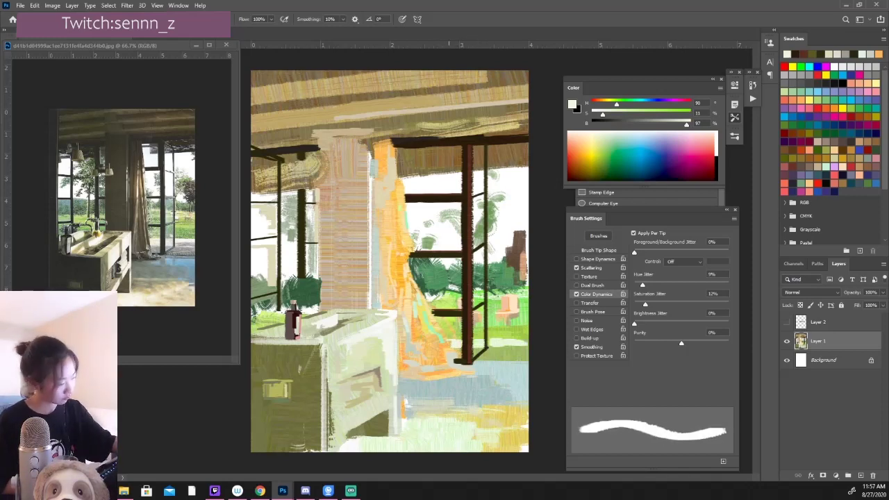
key(bracketleft)
alt+click(446, 339)
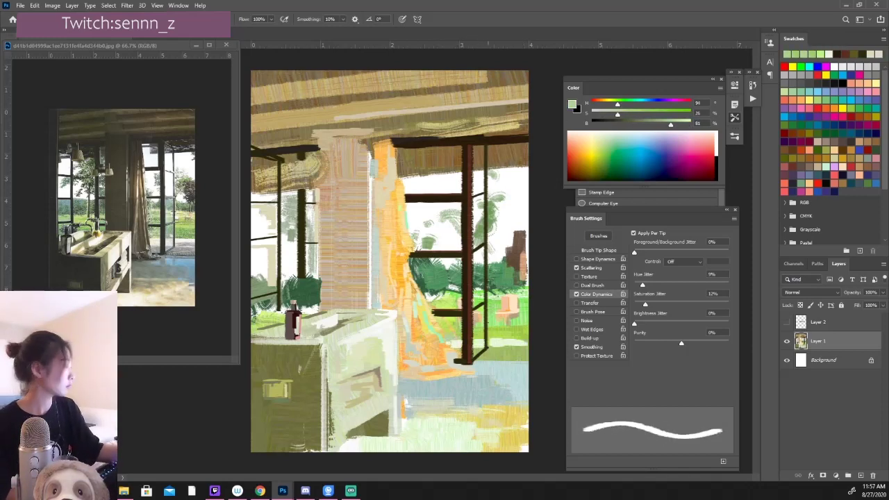
alt+click(512, 338)
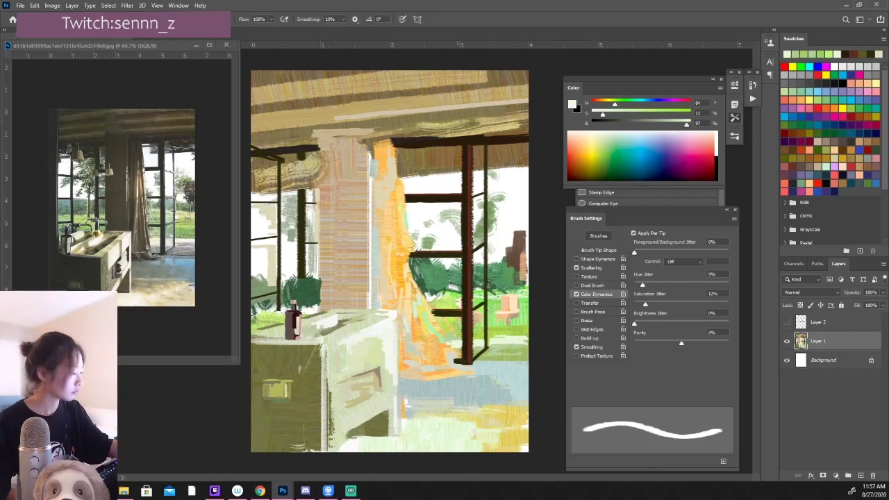
drag(527, 328, 512, 306)
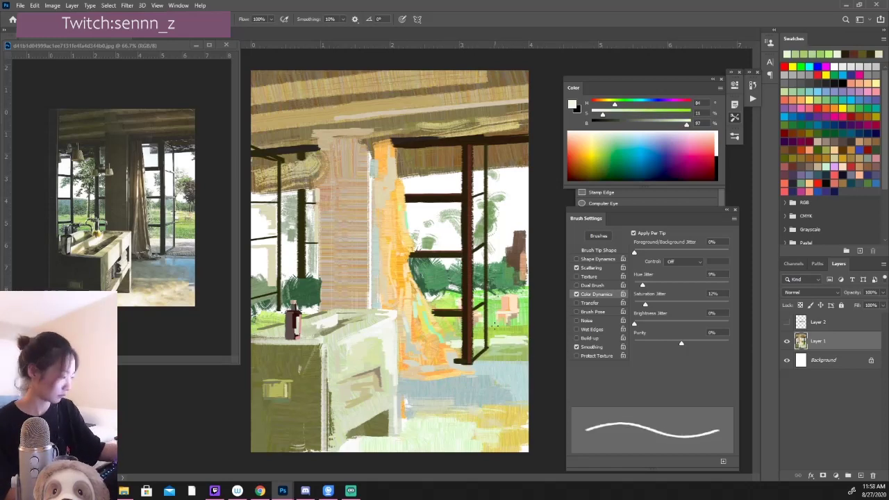
alt+click(495, 324)
key(ctrl+minus)
key(ctrl+minus)
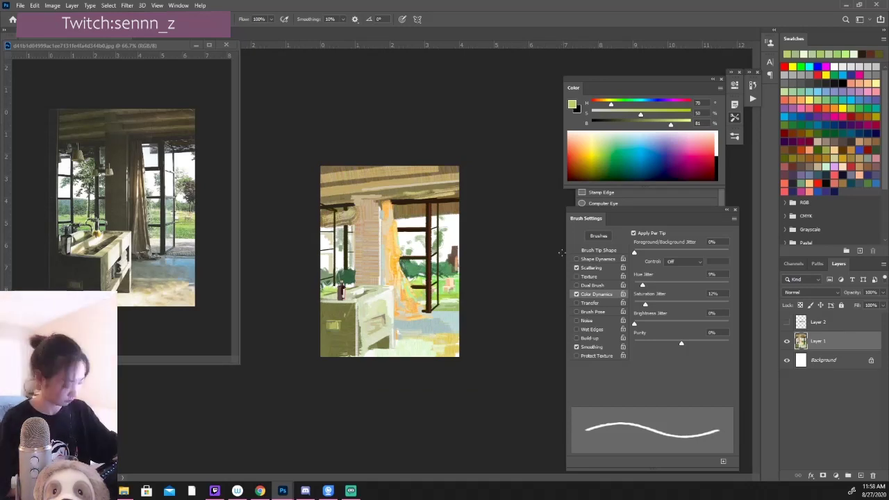
Sample peach-orange from the curtain and paint orange strokes on its lower part
key(bracketright)
key(bracketright)
key(bracketright)
alt+click(391, 217)
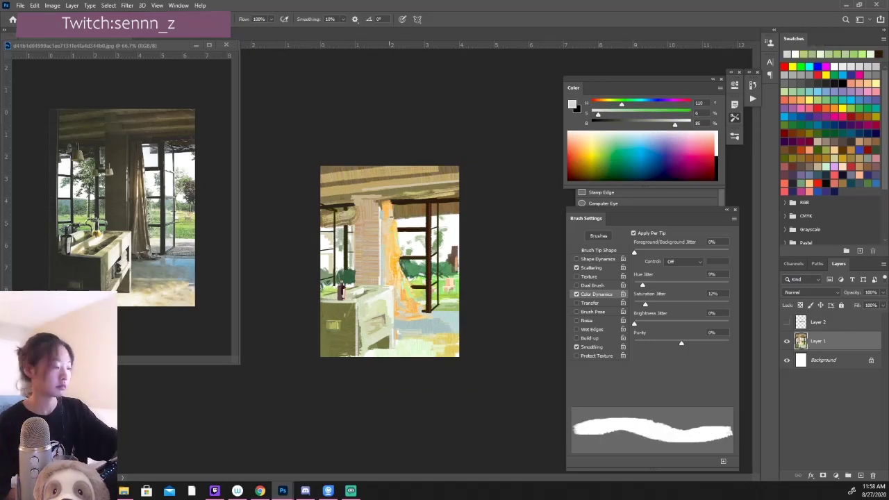
alt+click(389, 229)
key(bracketleft)
key(bracketleft)
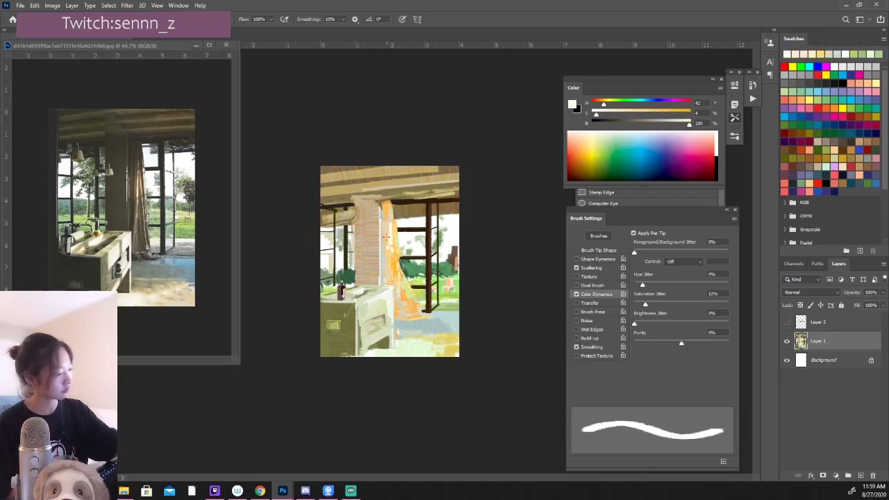
click(606, 118)
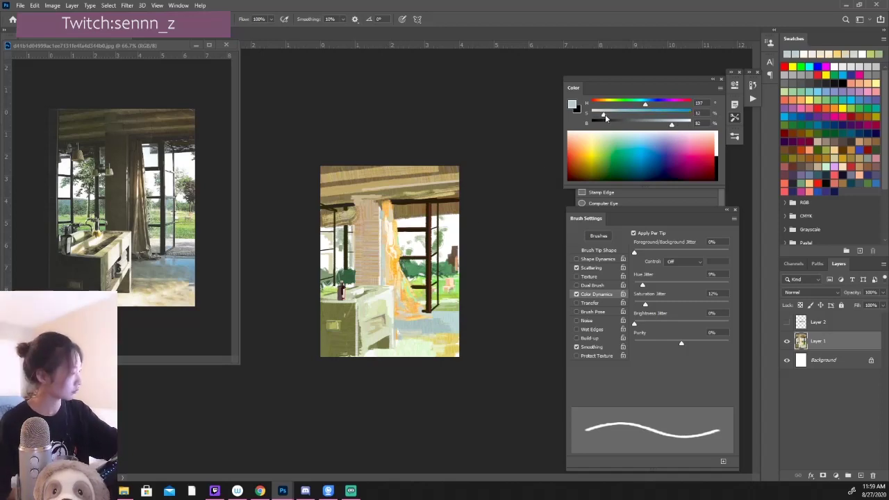
drag(606, 118, 607, 117)
key(bracketright)
key(bracketright)
alt+click(393, 267)
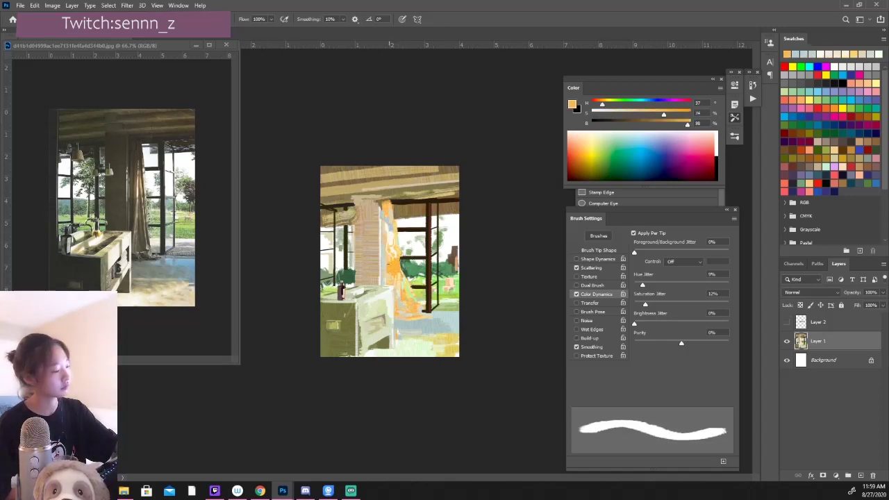
alt+click(389, 264)
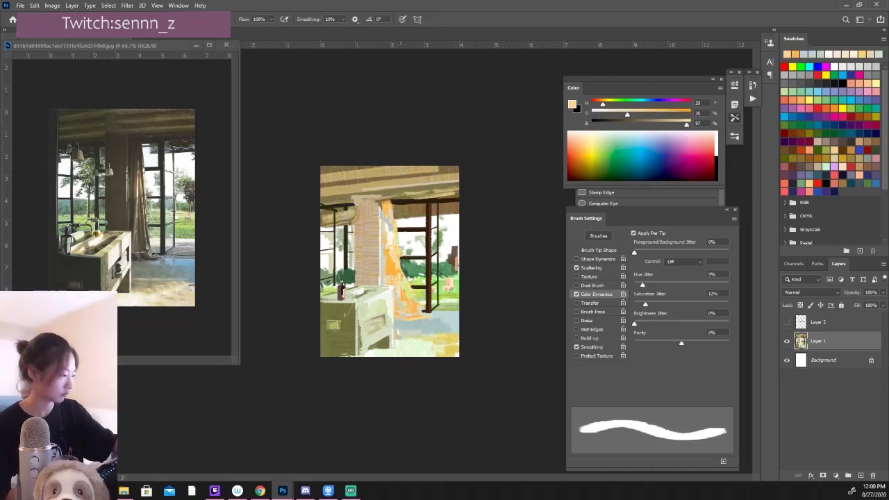
drag(403, 311, 416, 320)
Zoom in, pick an orange and brush orange strokes over the curtain by the pillar
alt+click(429, 211)
key(bracketleft)
alt+click(396, 218)
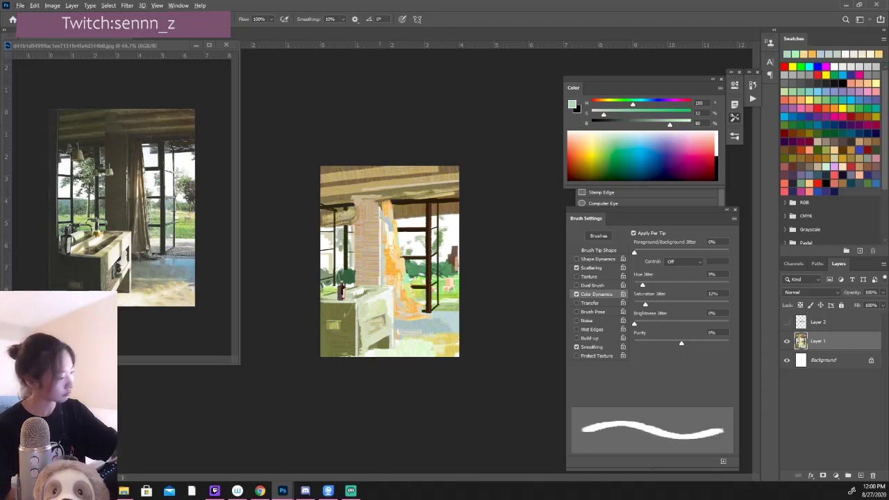
scroll(389, 261, up, 2)
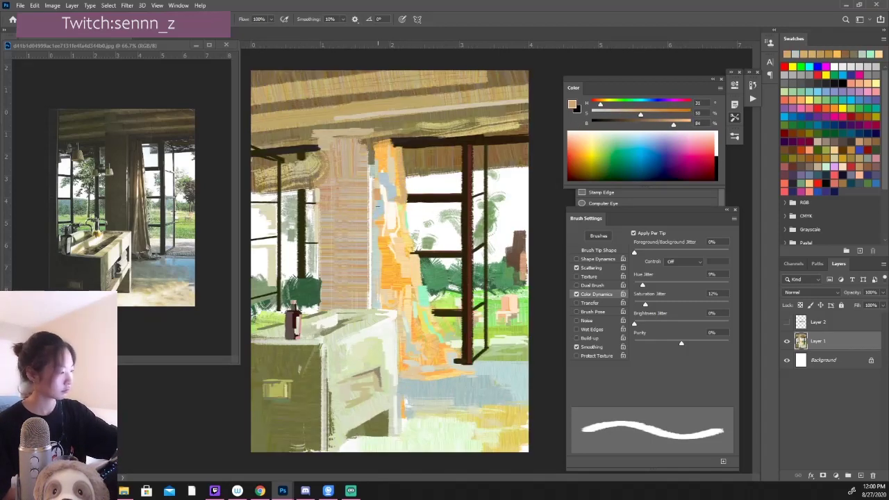
alt+click(379, 186)
alt+click(387, 161)
drag(380, 147, 389, 198)
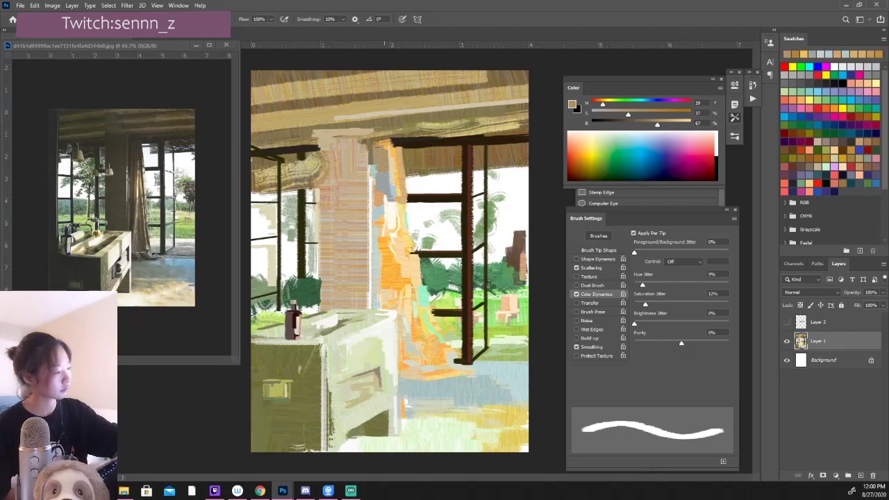
Add more orange strokes beside the pillar, then small near-white strokes to its right
alt+click(392, 174)
drag(394, 151, 396, 193)
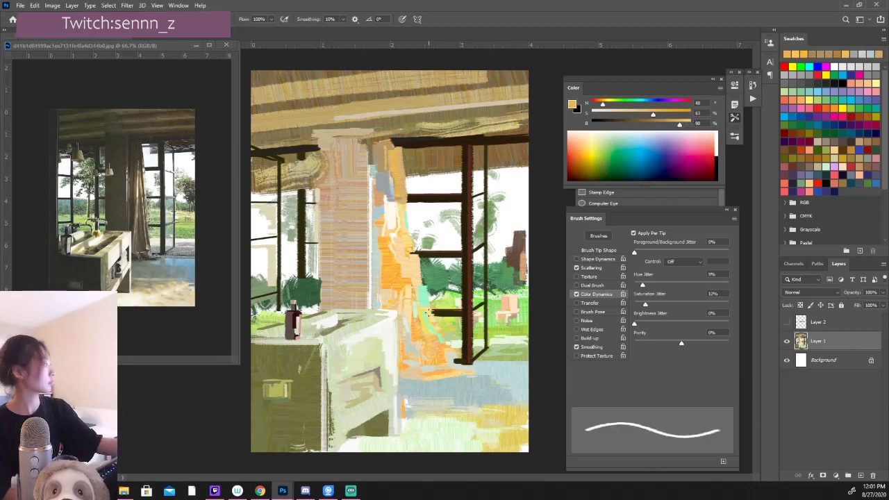
alt+click(416, 184)
drag(406, 223, 419, 278)
key(ctrl+minus)
key(ctrl+minus)
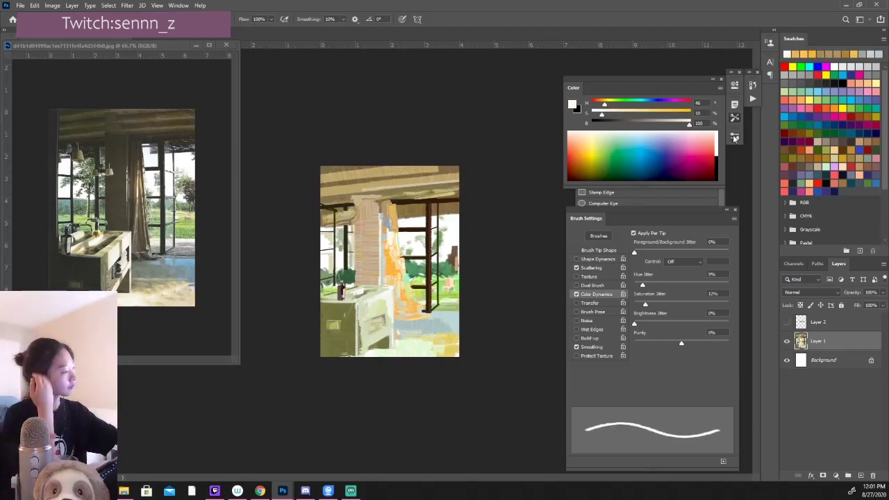
Switch to a different textured brush preset and swap to the near-white colour
click(734, 118)
click(611, 380)
key(x)
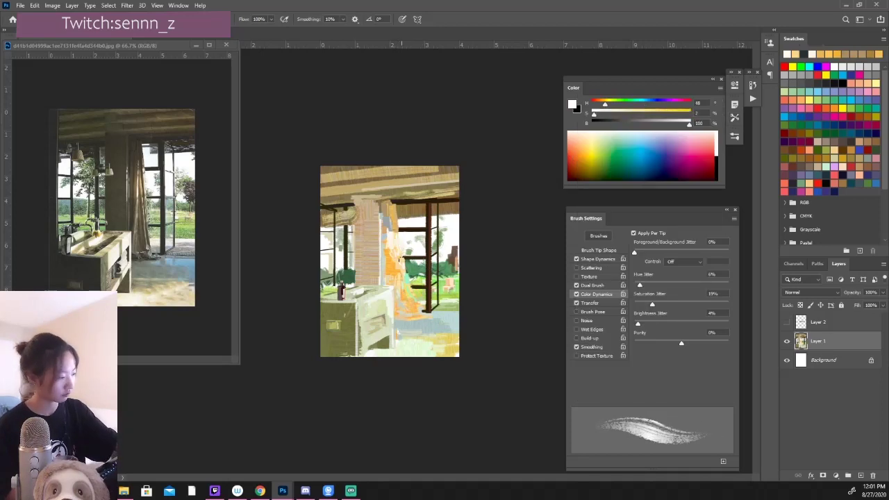
Sample a lighter brown and paint light streaky strokes down the pillar
alt+click(399, 264)
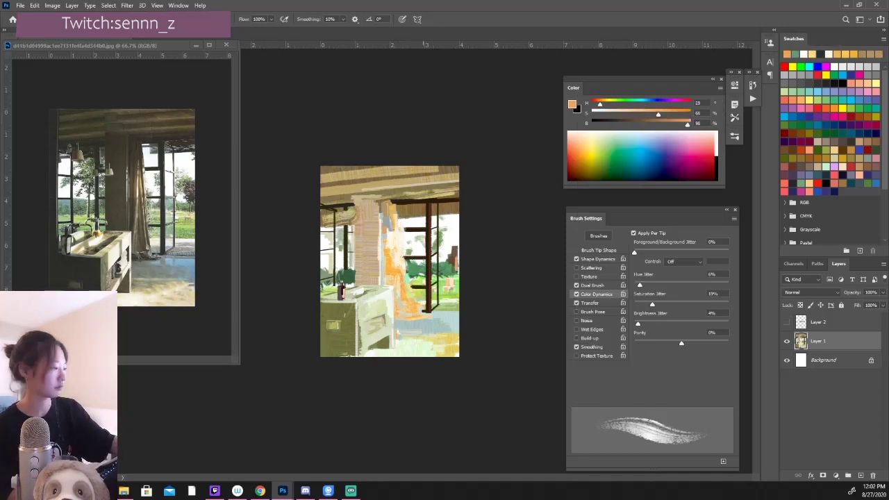
alt+click(397, 274)
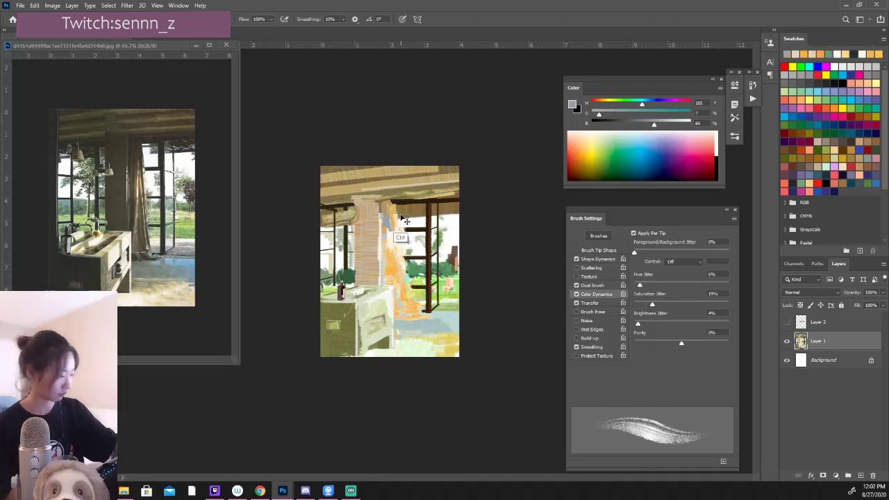
alt+click(385, 200)
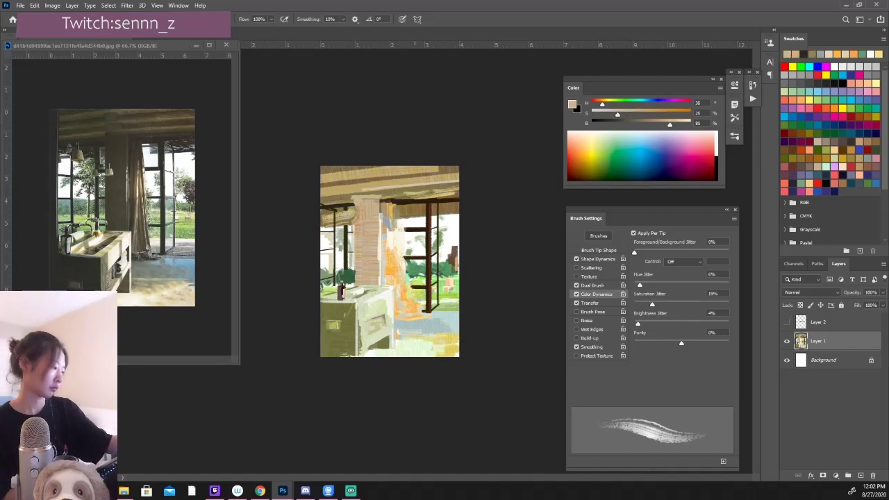
alt+click(386, 225)
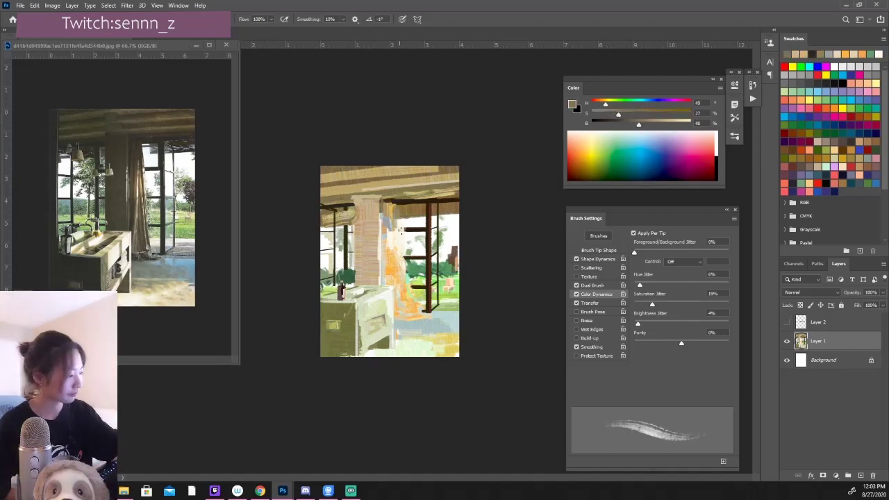
alt+click(398, 210)
drag(401, 281, 389, 246)
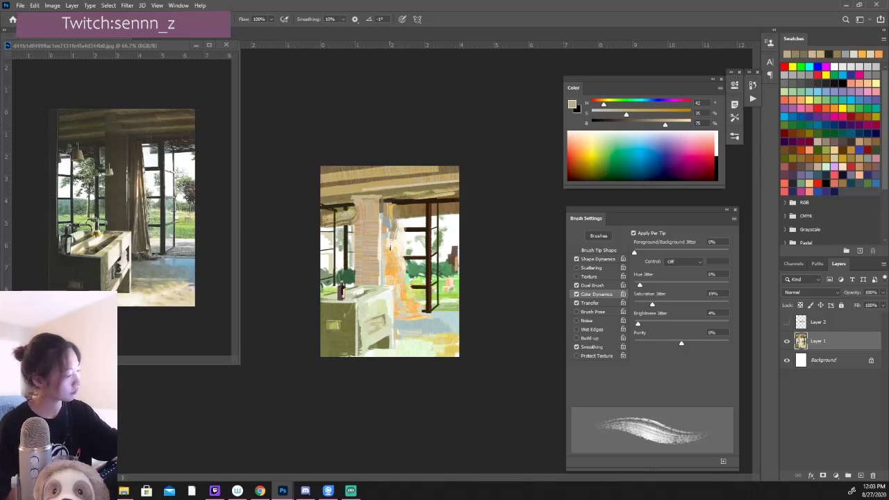
Add colour jitter to the brush and paint saturated orange strokes up the curtain
scroll(398, 275, up, 5)
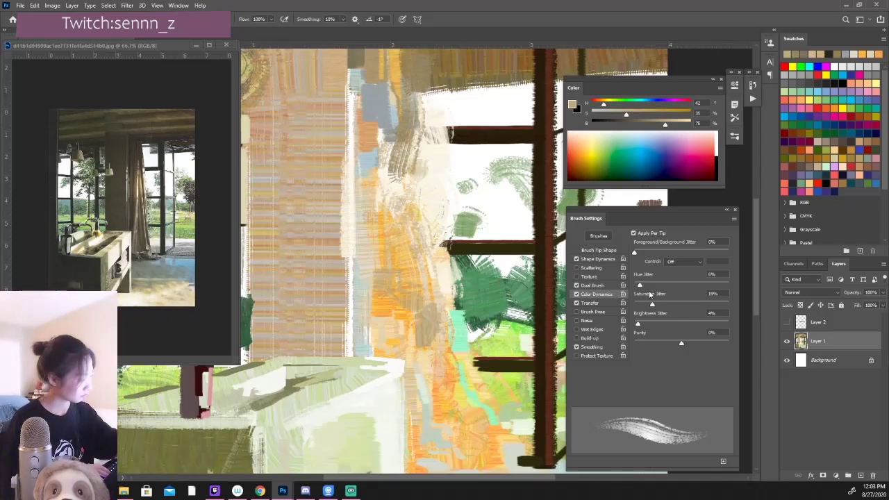
click(576, 294)
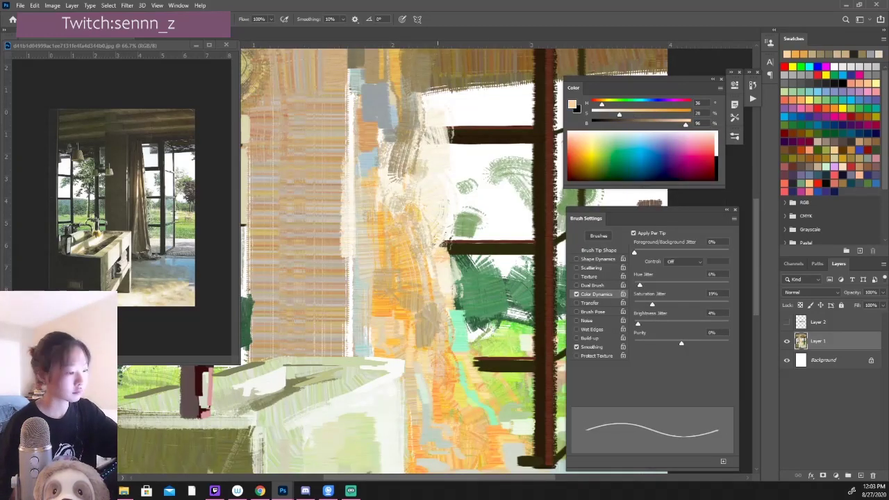
click(866, 54)
drag(444, 312, 439, 189)
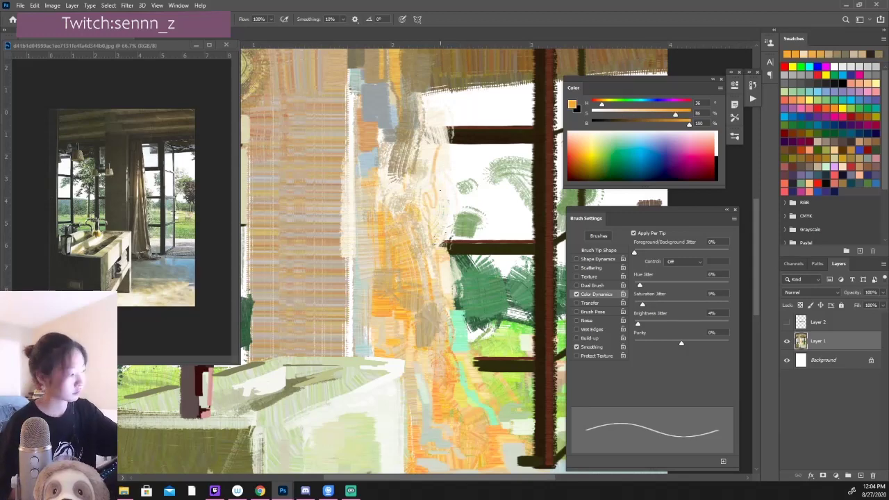
scroll(399, 217, down, 5)
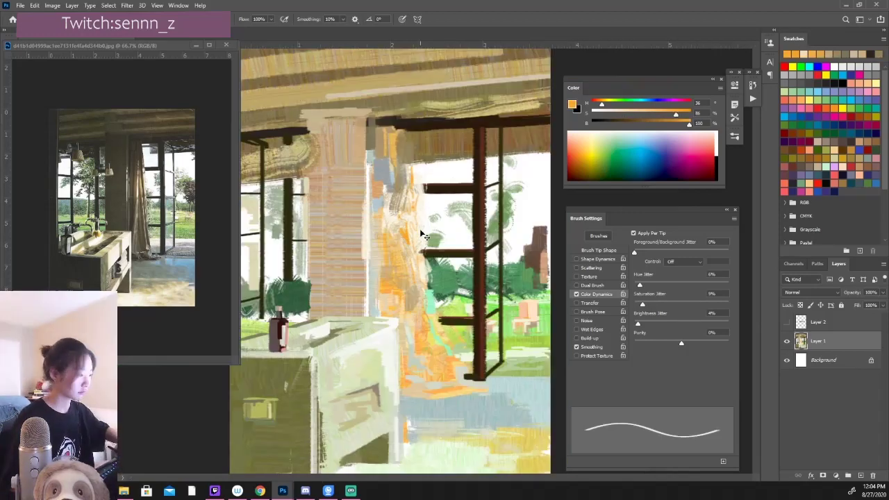
alt+click(397, 276)
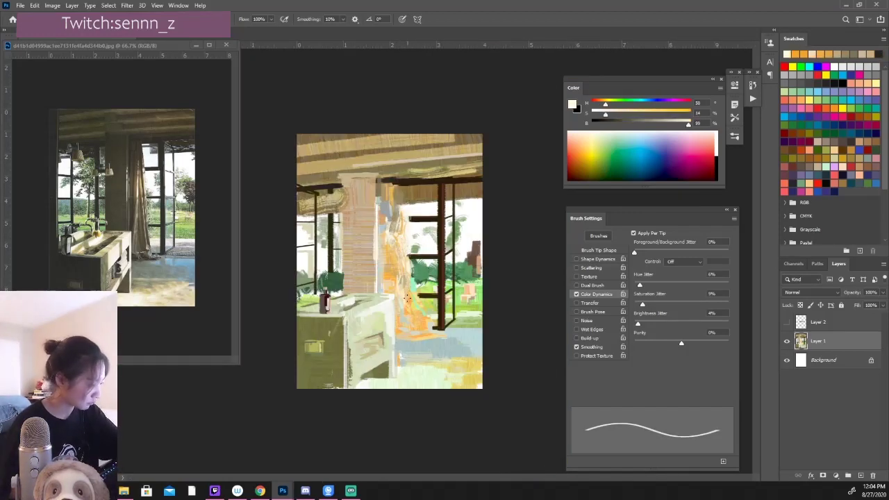
Turn on brush Scattering and sample light tan, dark green and near-white tones
key(])
alt+click(396, 269)
alt+click(416, 293)
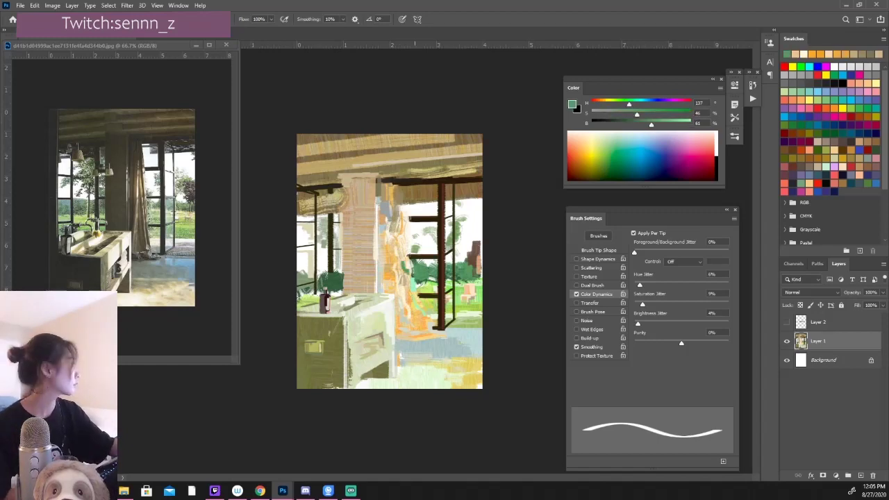
alt+click(406, 268)
key(])
click(591, 267)
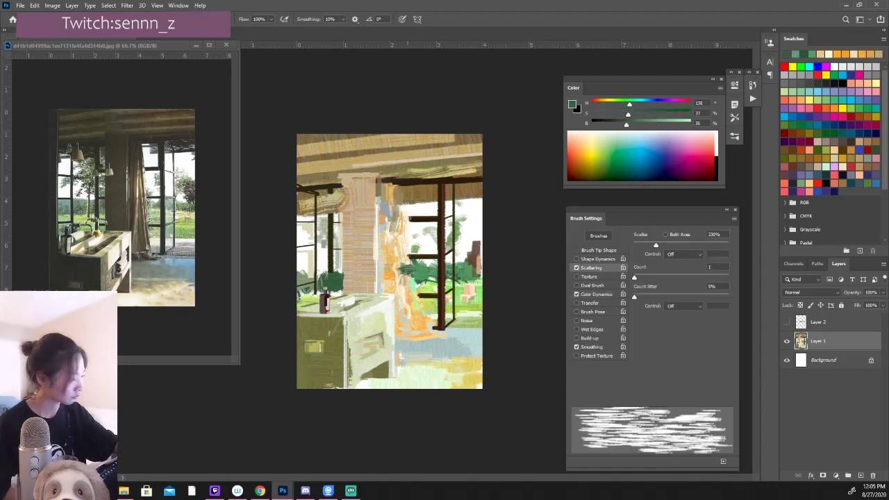
alt+click(407, 271)
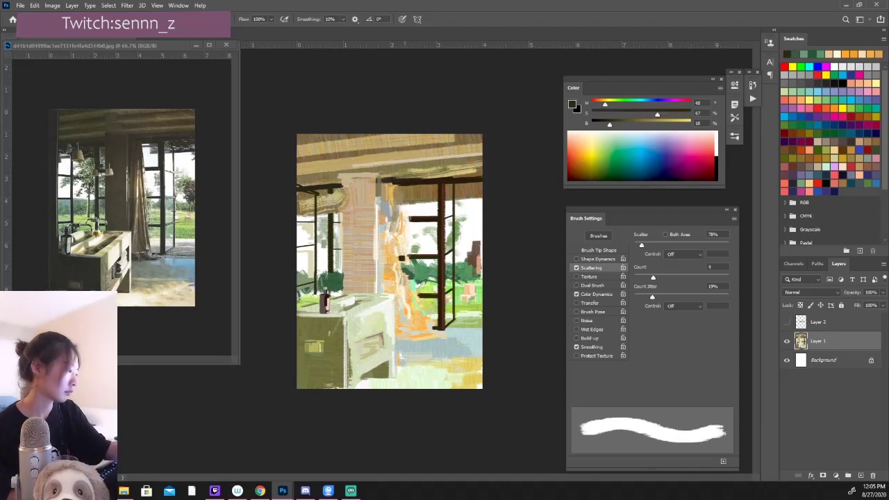
alt+click(406, 240)
Sample a tan and dab small light strokes beside the window frame
key([)
key([)
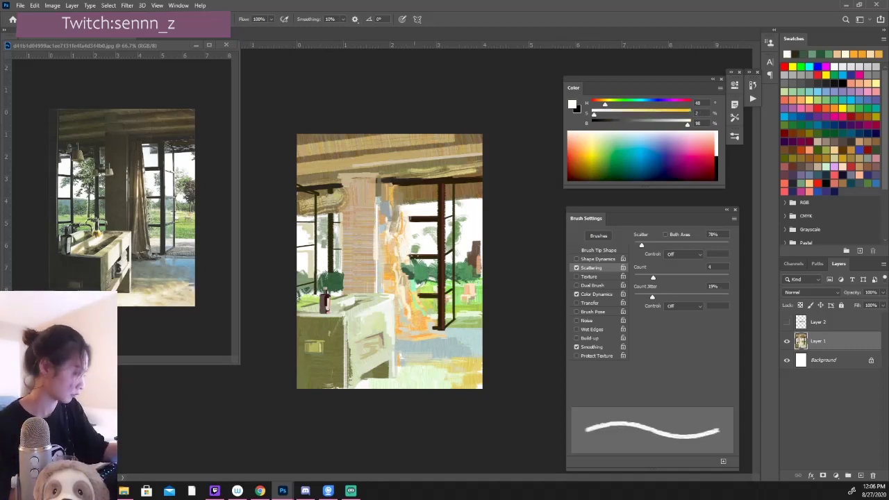
key([)
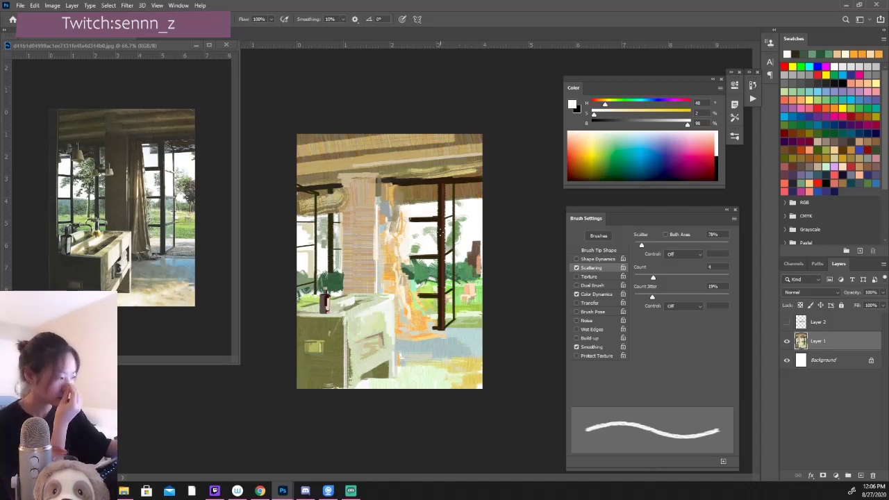
alt+click(409, 219)
key(])
key(])
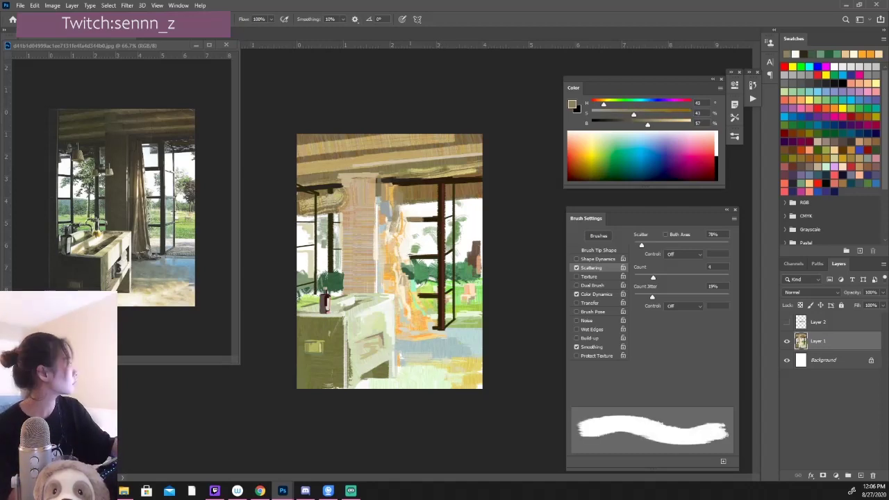
drag(632, 124, 645, 114)
drag(407, 219, 428, 219)
drag(401, 257, 426, 257)
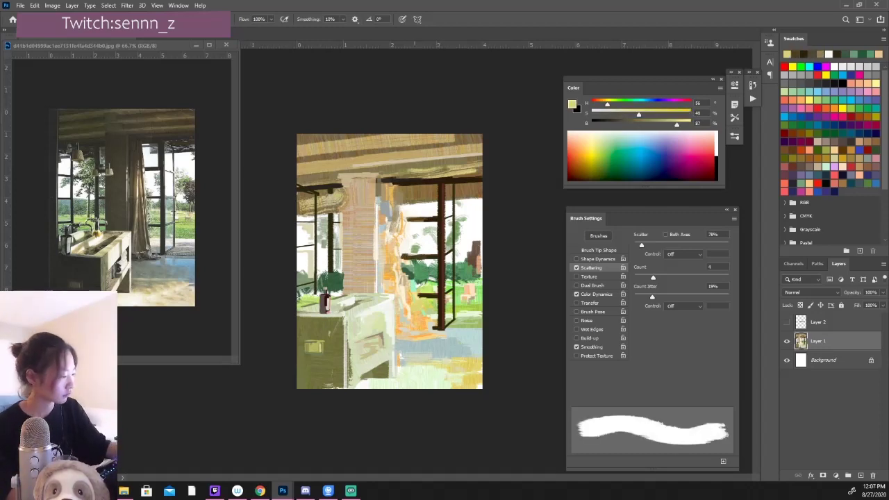
Try light grey-blue, pink and pure white colours, then sample browns around the pillar
key(d)
key(x)
alt+click(391, 282)
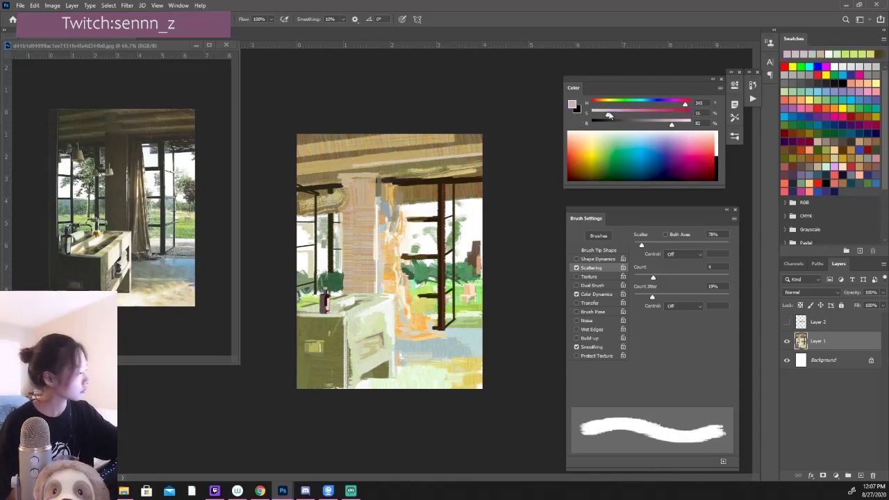
alt+click(405, 259)
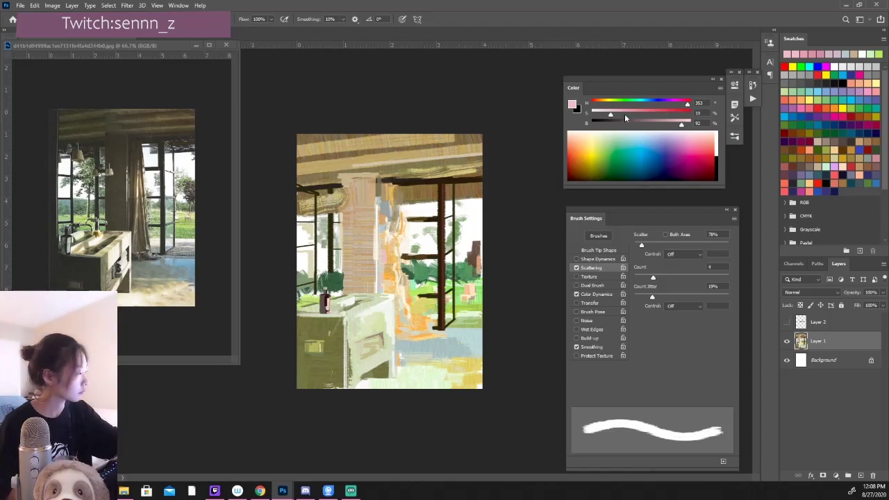
alt+click(387, 255)
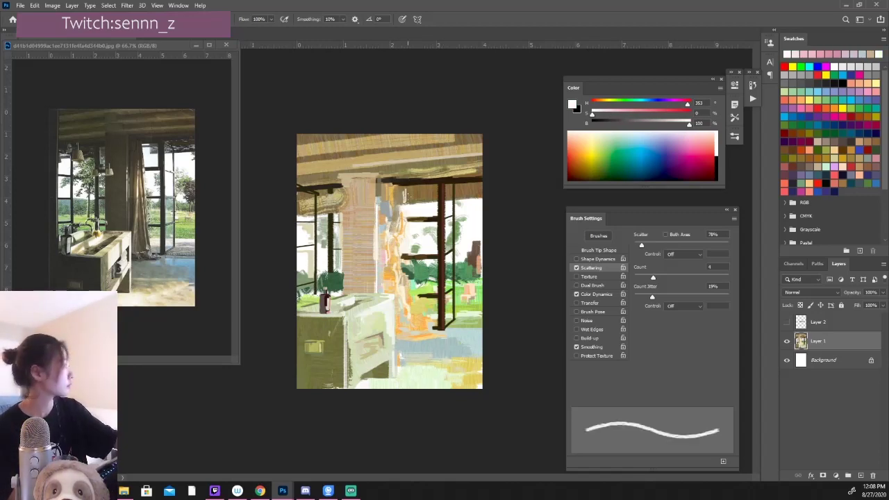
key(bracketright)
key(bracketright)
key(bracketright)
key(bracketleft)
key(bracketleft)
key(bracketright)
key(bracketright)
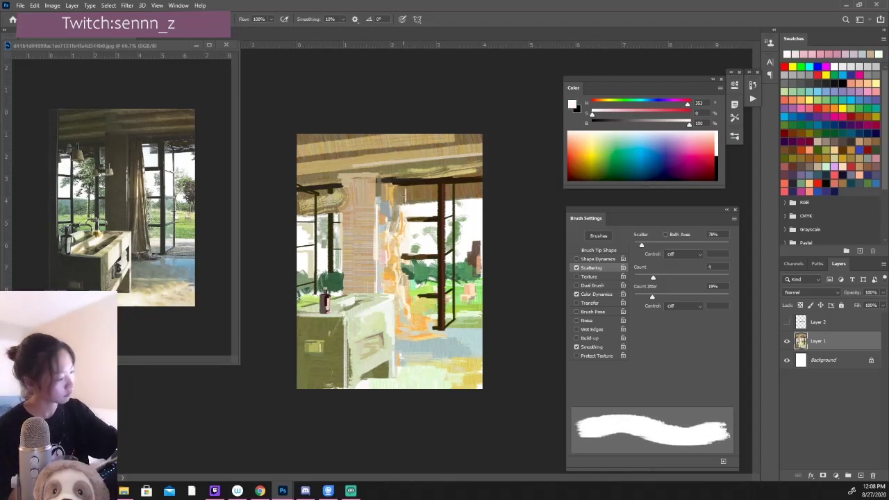
alt+click(400, 198)
alt+click(402, 189)
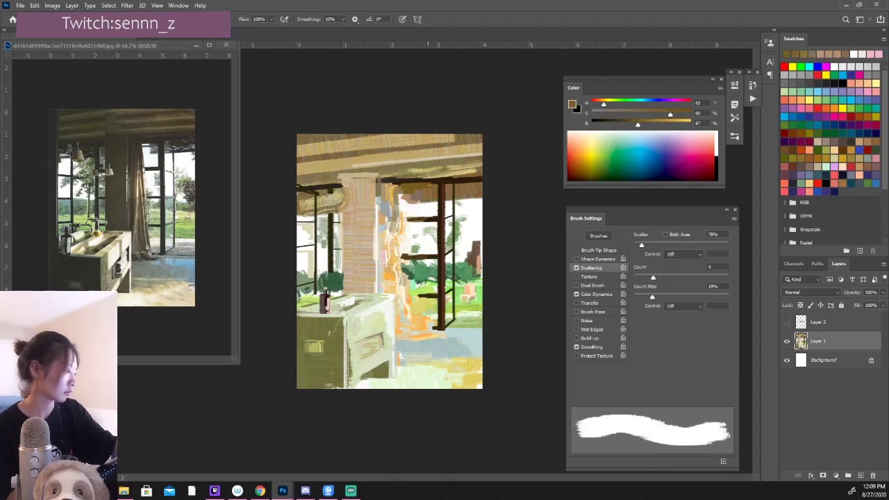
alt+click(399, 199)
Briefly try the Mixer Brush, then sample near-white, olive-tan, greyish brown and dark olive
key(shift+b)
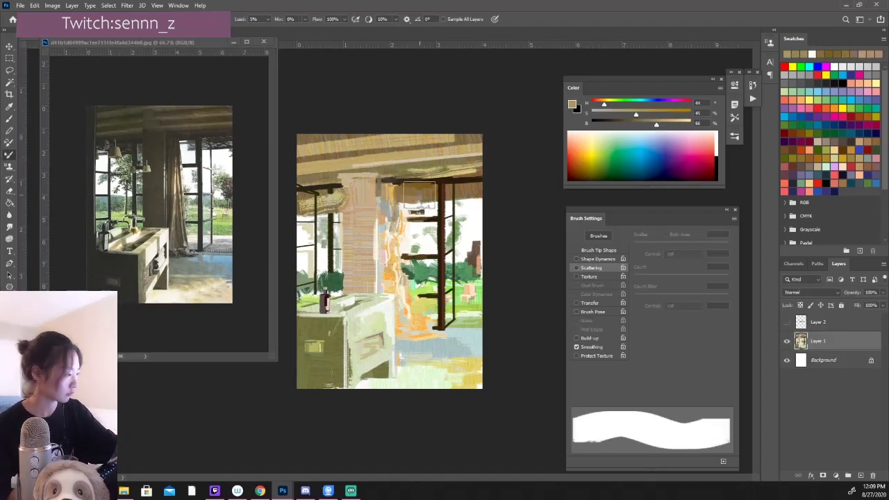
key(shift+b)
alt+click(402, 198)
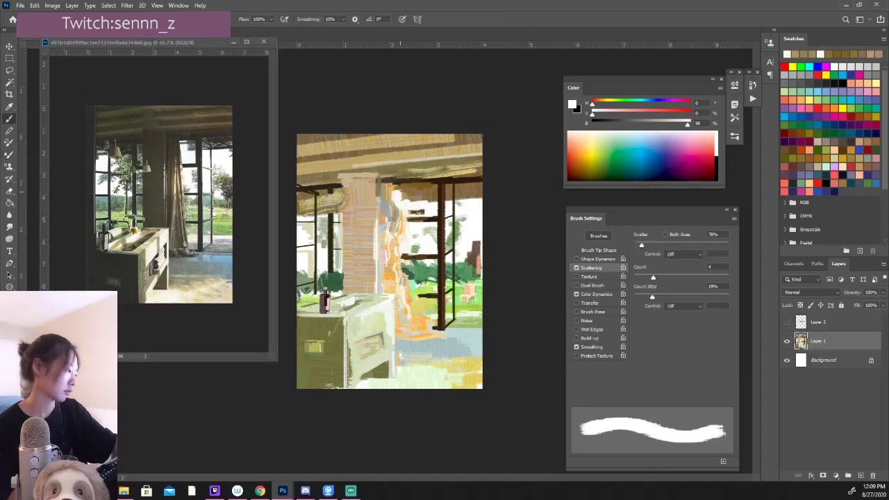
alt+click(414, 218)
alt+click(402, 193)
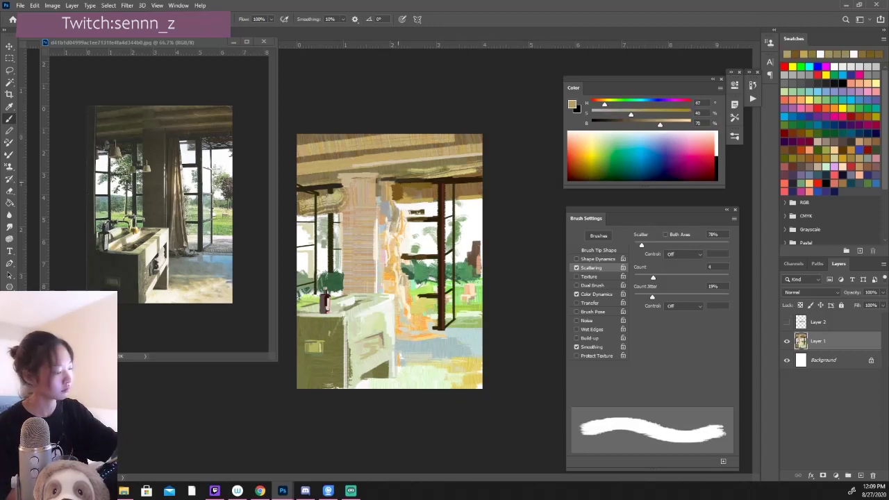
alt+click(380, 205)
key(bracketleft)
alt+click(375, 186)
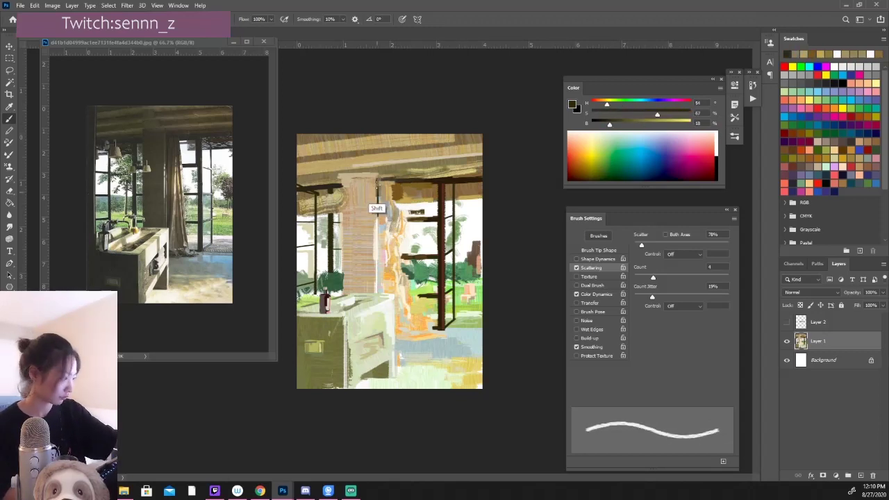
Set the brush colour jitter to 15% hue, 14% saturation and 10% brightness
key(bracketright)
key(bracketright)
key(bracketright)
alt+click(378, 286)
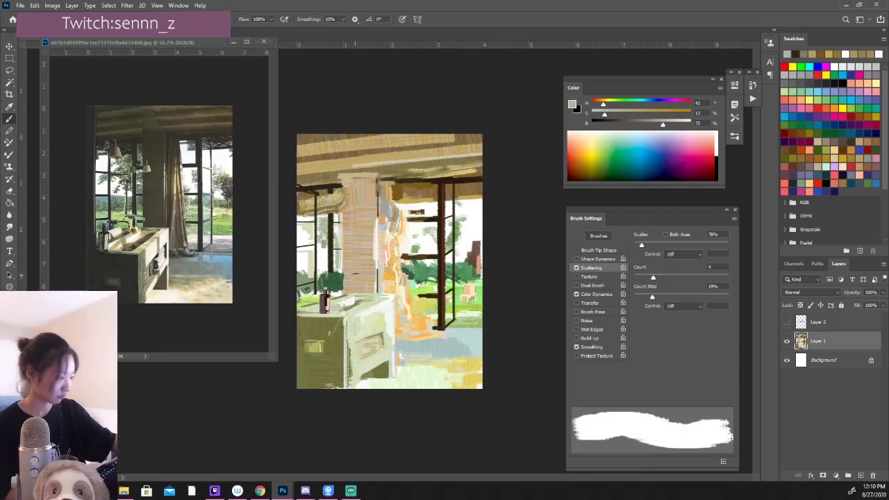
click(596, 293)
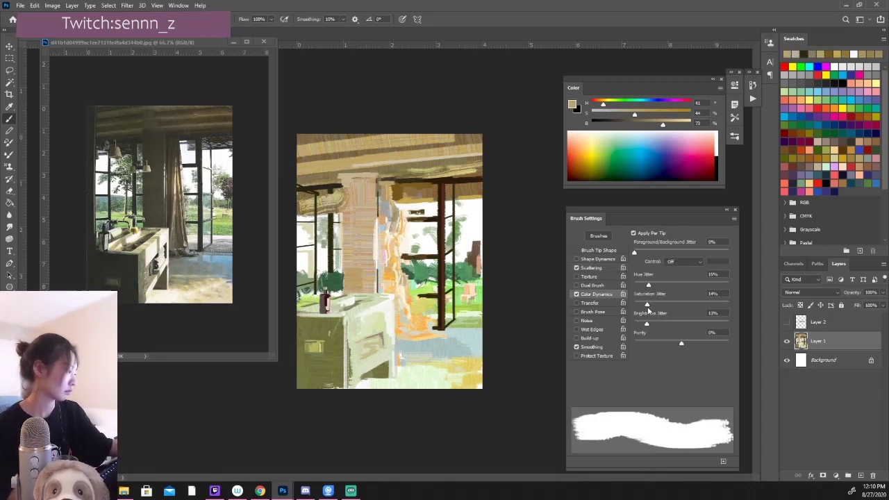
drag(602, 102, 609, 102)
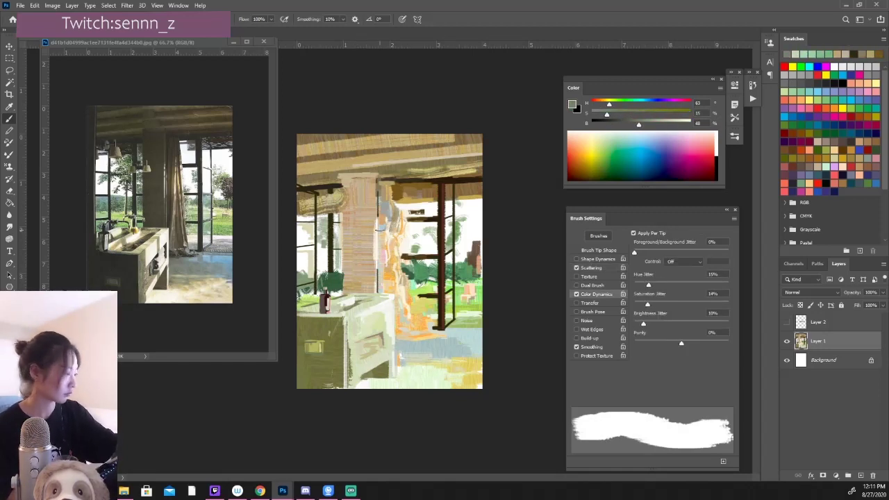
Switch brush preset and dab warm tan strokes onto the pillar
key(period)
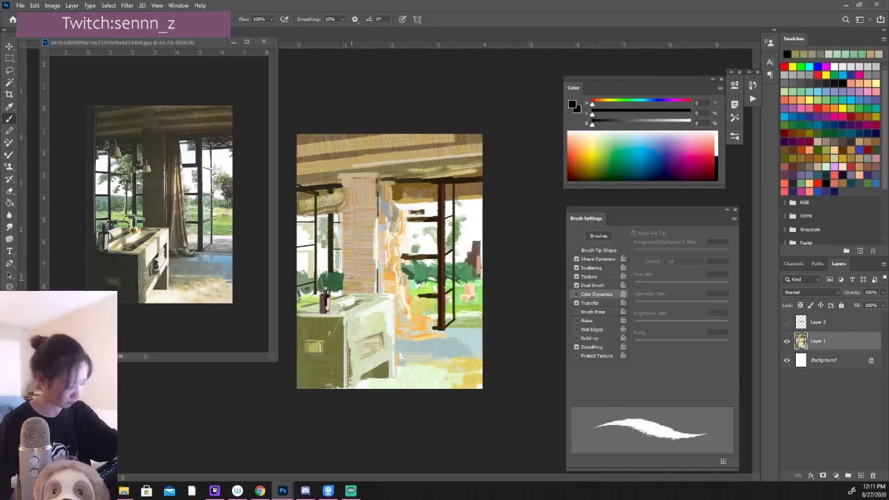
alt+click(360, 257)
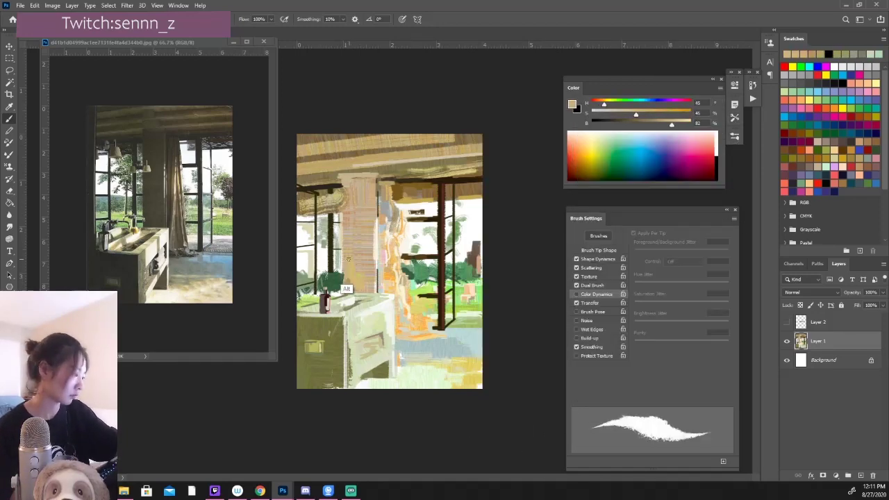
alt+click(364, 279)
drag(373, 239, 373, 260)
alt+click(369, 267)
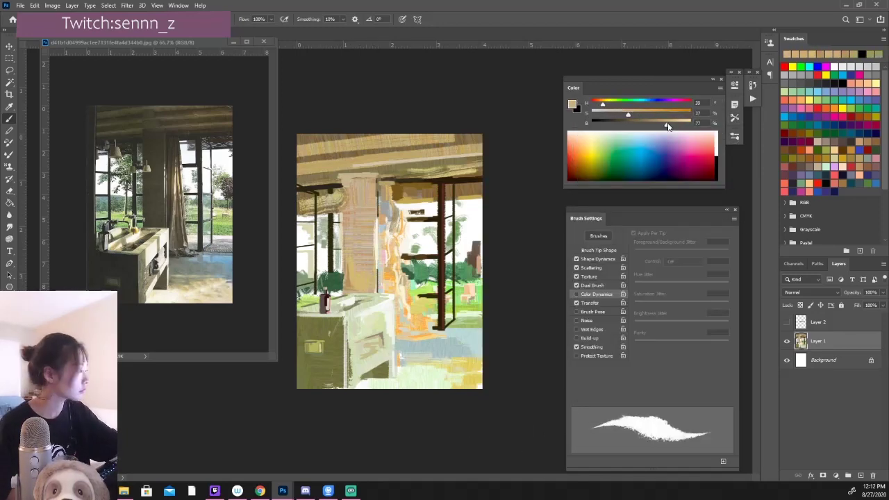
Sample blue-grey and tan tones and paint tan strokes down the pale pillar
alt+click(351, 229)
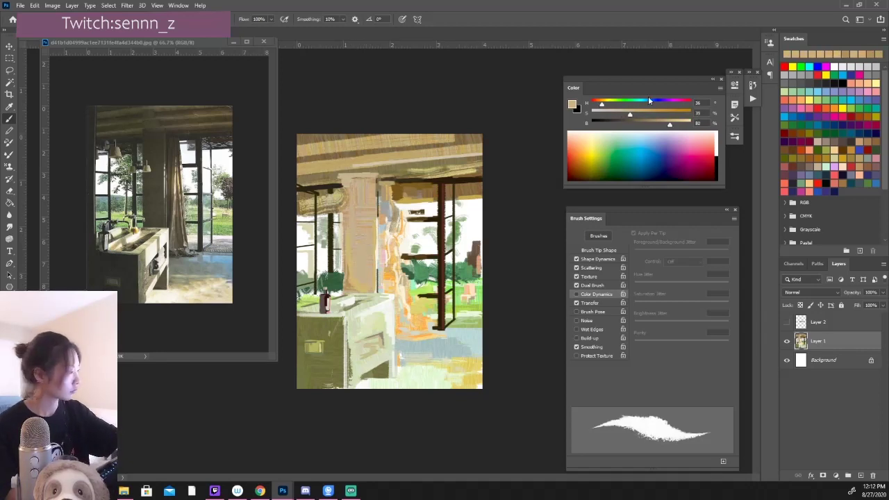
alt+click(345, 267)
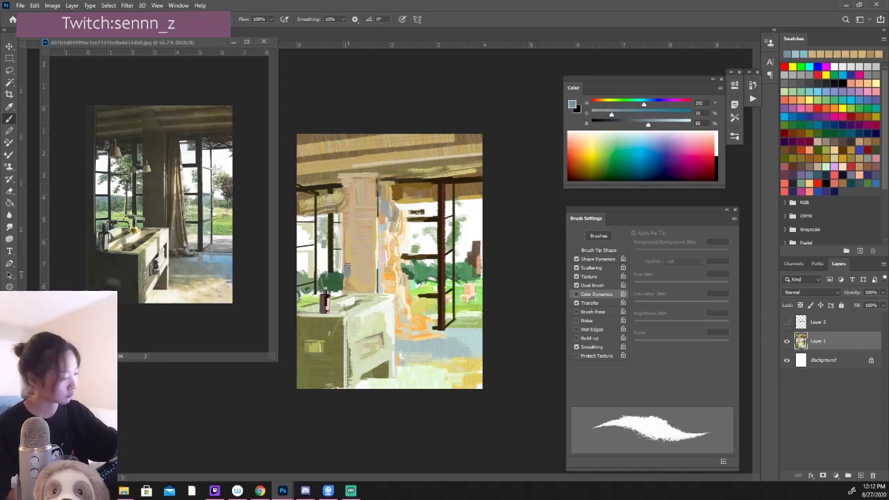
alt+click(348, 179)
drag(343, 191, 337, 229)
alt+click(375, 170)
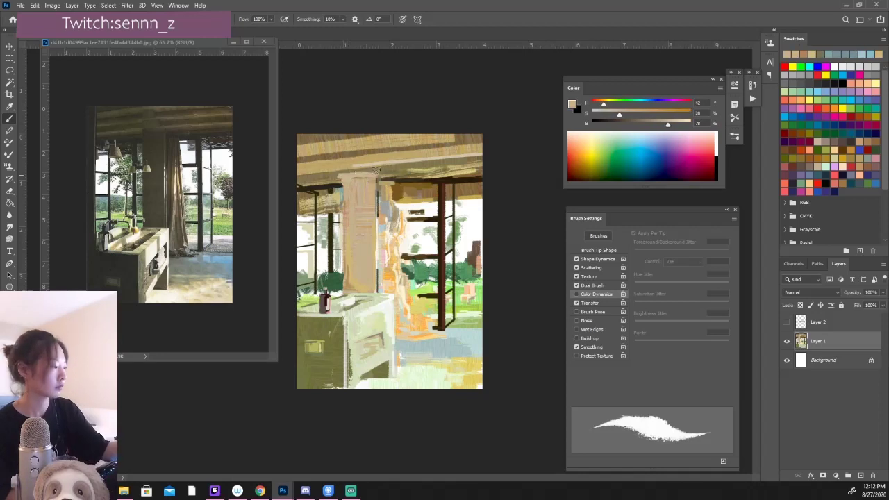
Paint near-black lines along the ceiling beam and window post and bar
alt+click(399, 179)
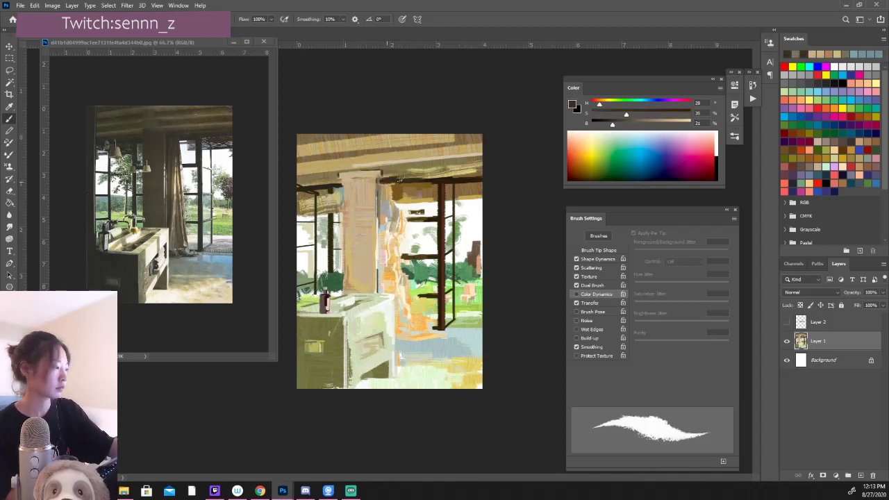
alt+click(437, 182)
drag(385, 177, 432, 177)
shift+click(441, 331)
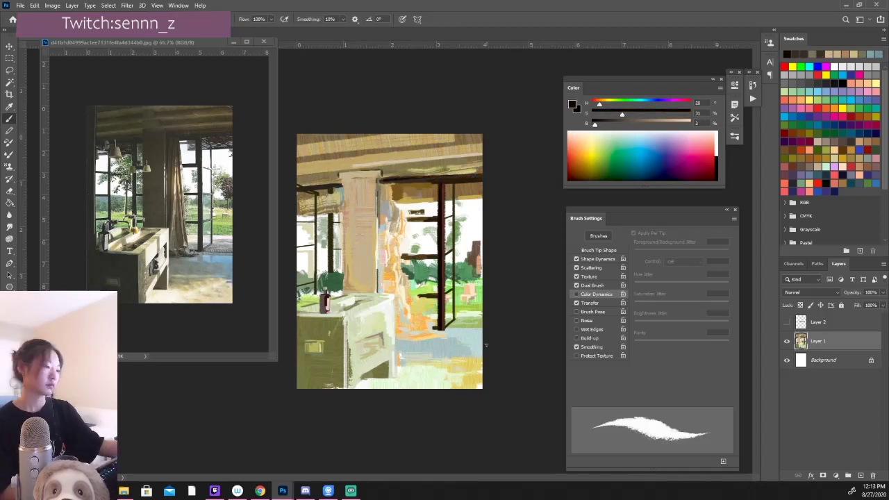
shift+click(479, 329)
alt+click(479, 331)
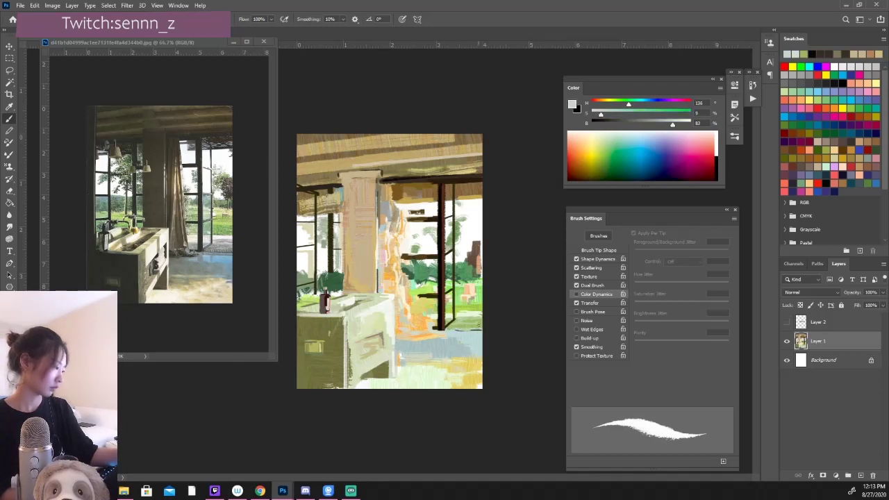
alt+click(479, 332)
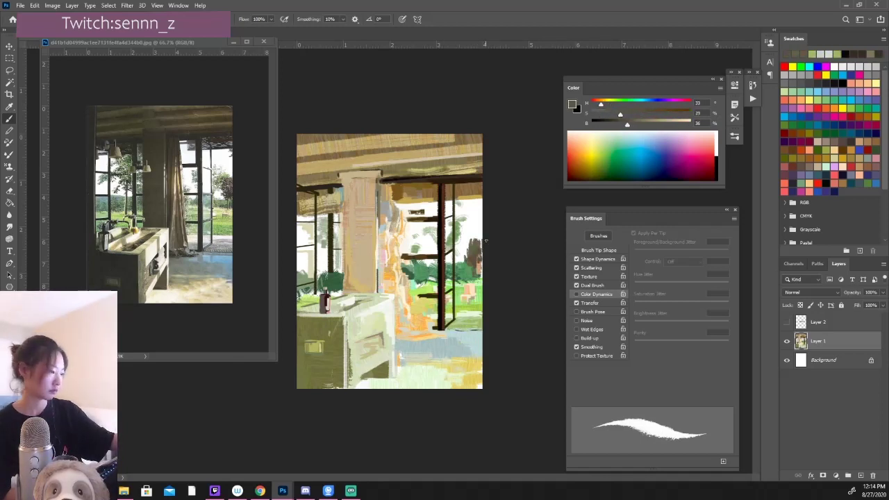
alt+click(461, 285)
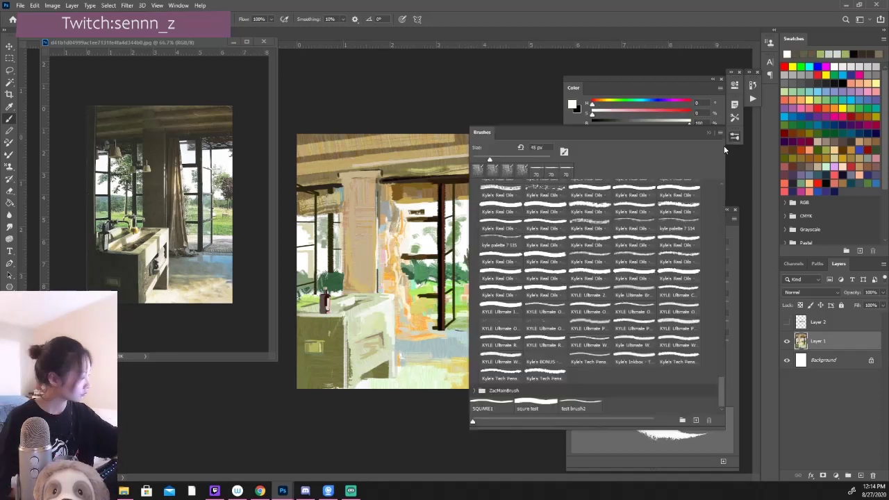
Choose a scattered brush preset, tweak its scatter and count, then turn Scattering off
click(625, 278)
click(670, 245)
drag(674, 246, 656, 246)
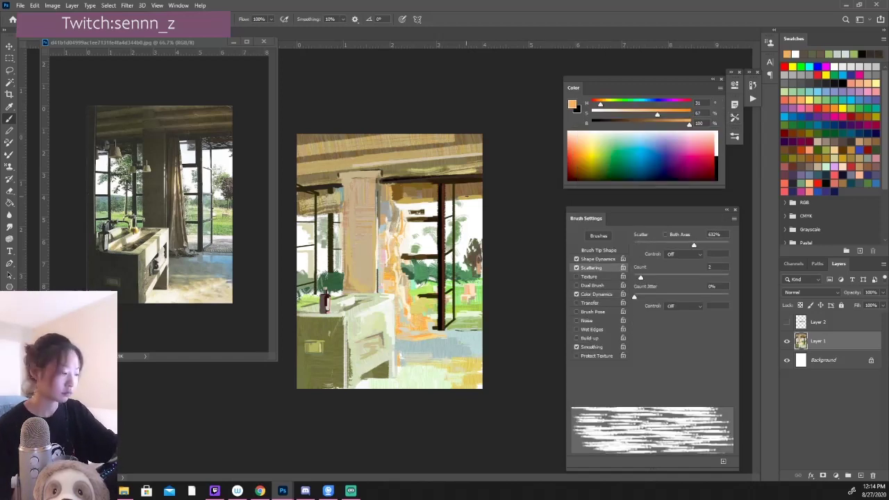
drag(640, 277, 647, 297)
drag(646, 277, 640, 277)
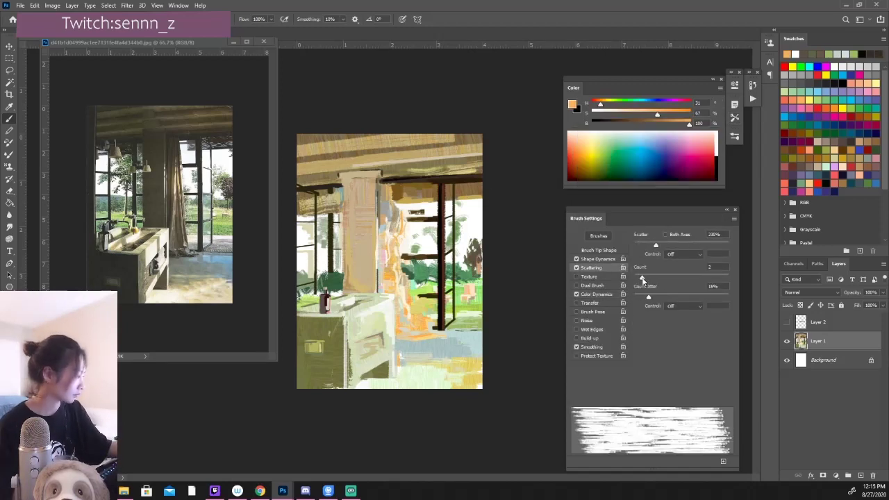
alt+click(473, 195)
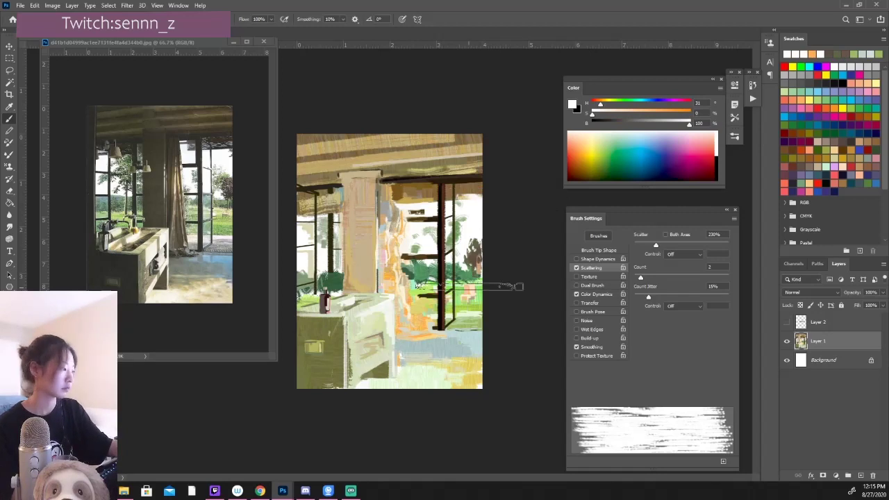
click(576, 268)
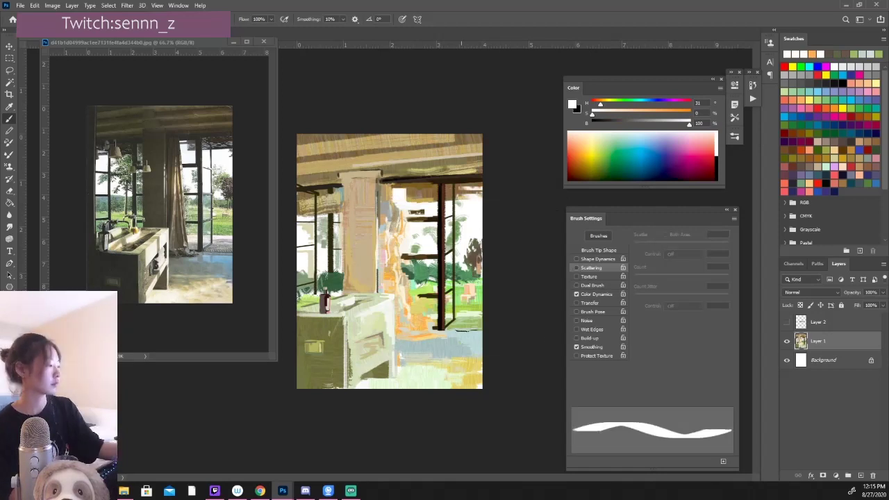
Soften the orange curtain strokes with tan, then lighten and desaturate the orange colour
alt+click(388, 219)
drag(388, 215, 392, 274)
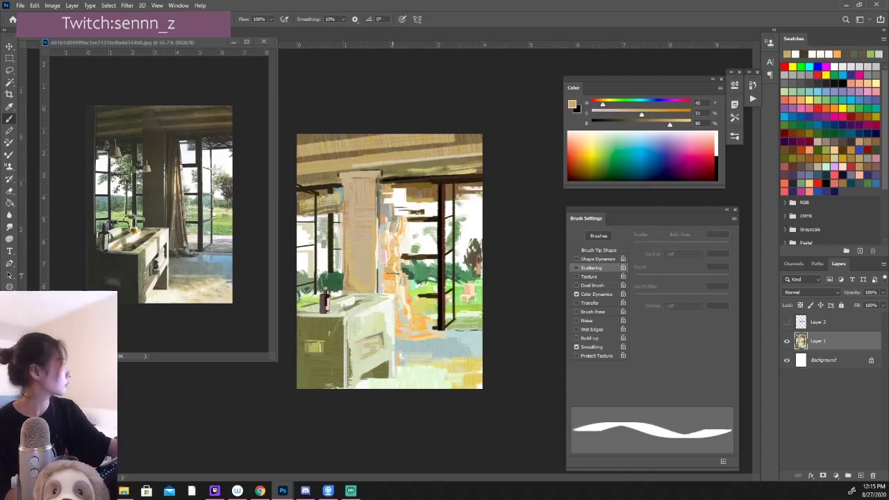
alt+click(386, 231)
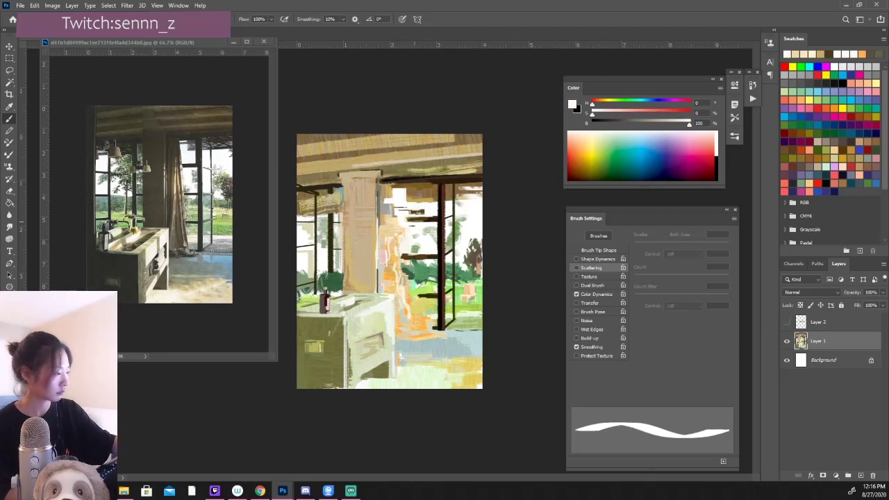
alt+click(427, 242)
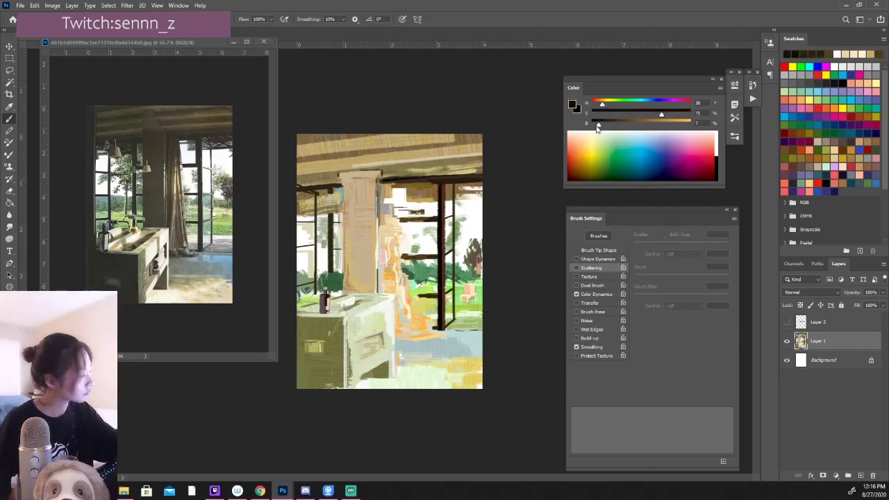
key(bracketright)
key(bracketright)
key(bracketright)
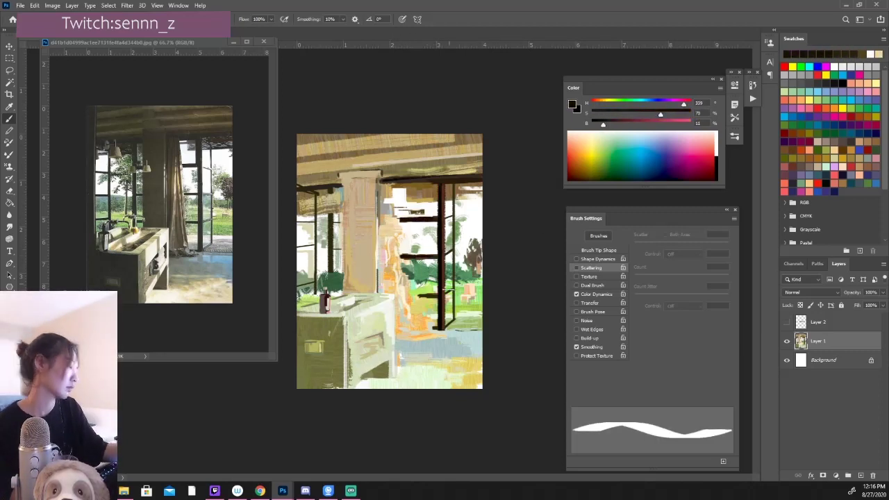
alt+click(399, 286)
key(bracketleft)
key(bracketleft)
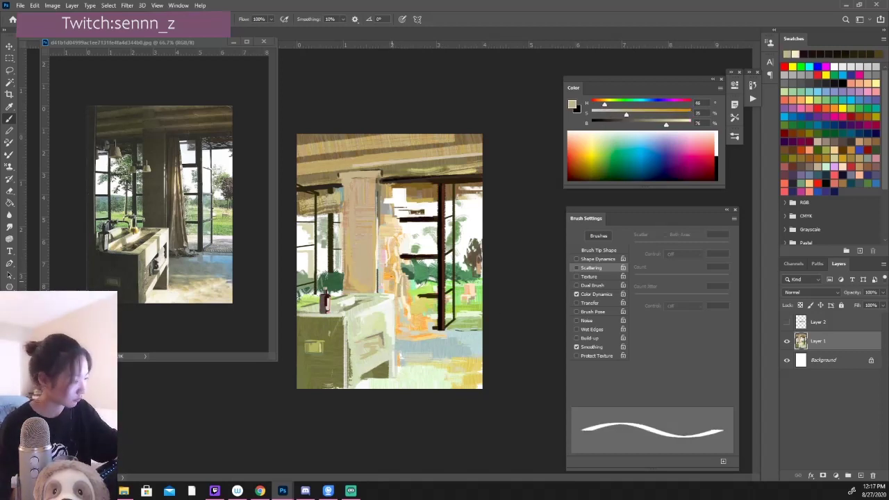
drag(659, 114, 611, 114)
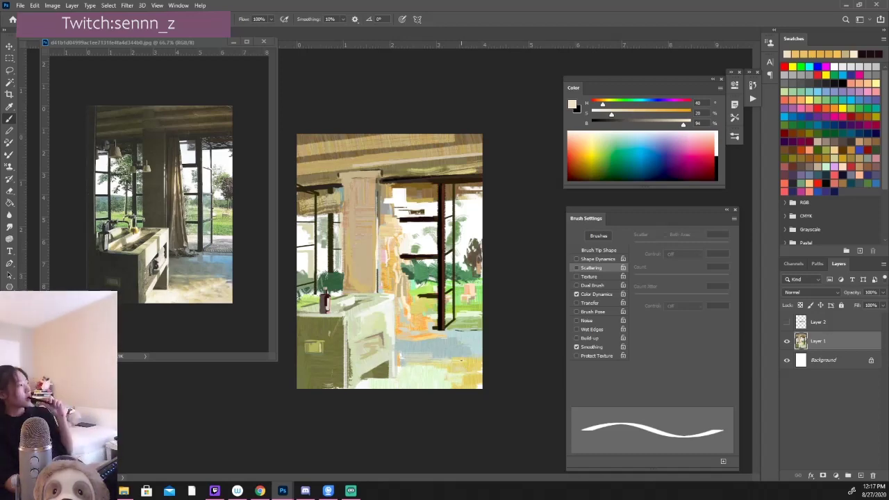
Sample a pale grey and paint pale strokes into the bright window area
click(735, 136)
scroll(389, 284, up, 3)
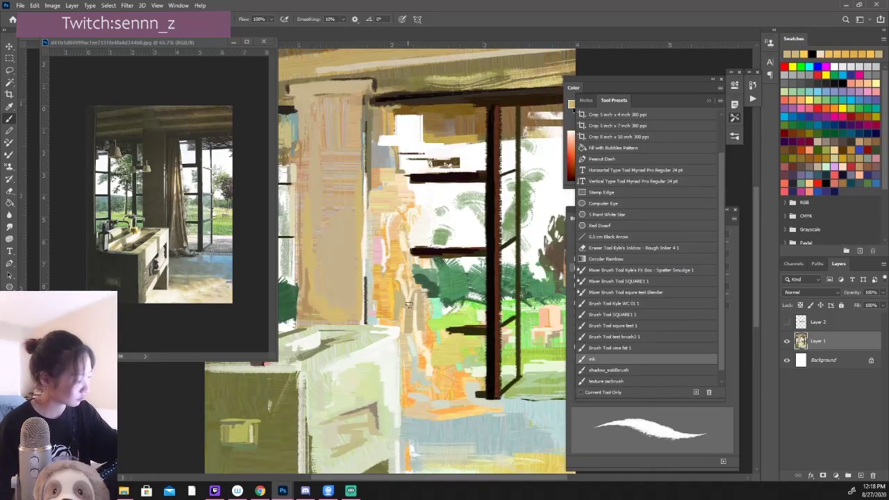
click(412, 298)
alt+click(396, 278)
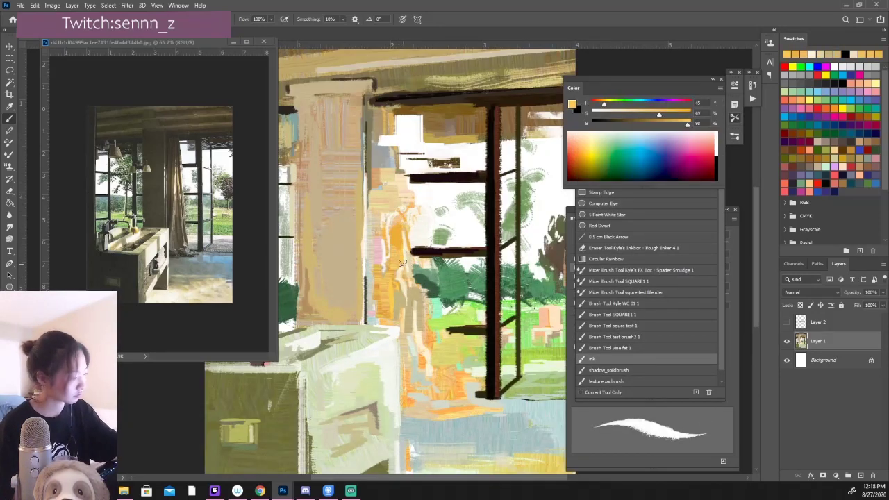
mouse_move(378, 132)
mouse_down()
mouse_move(378, 184)
mouse_move(400, 174)
mouse_up()
Resample the pale pillar colour and add a short stroke near the lower landscape
alt+click(406, 164)
alt+click(395, 231)
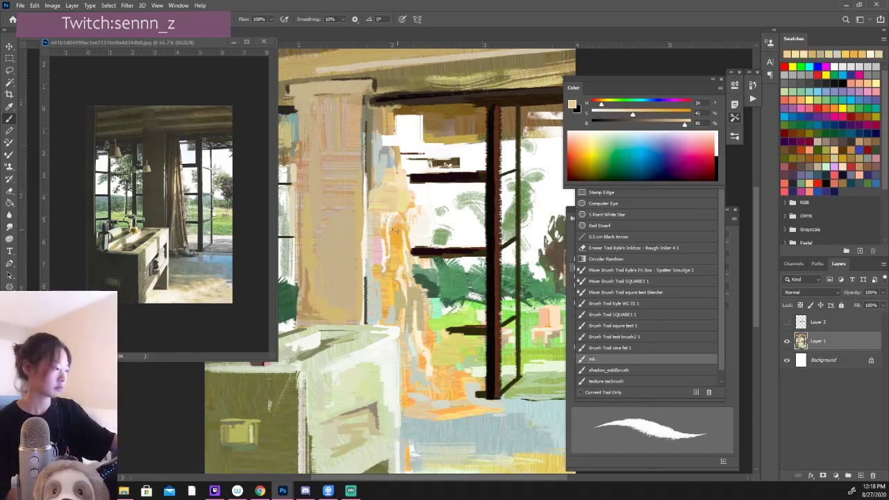
alt+click(419, 271)
alt+click(411, 289)
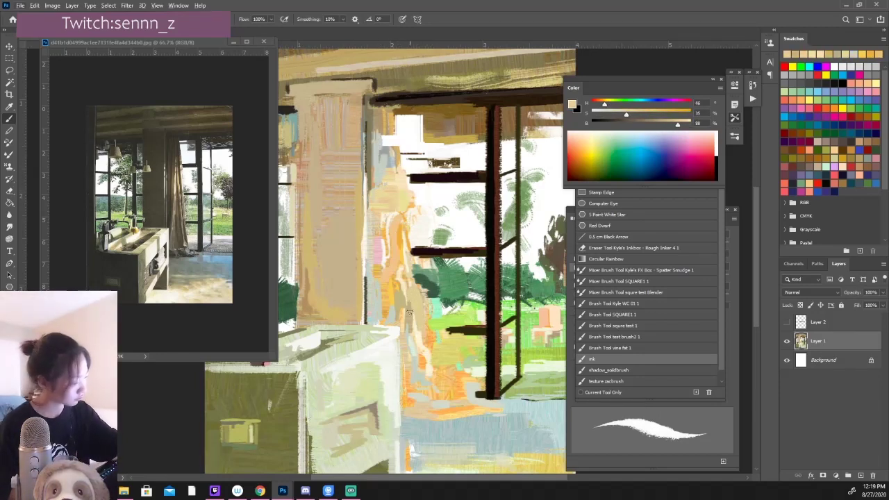
drag(417, 318, 411, 349)
alt+click(407, 286)
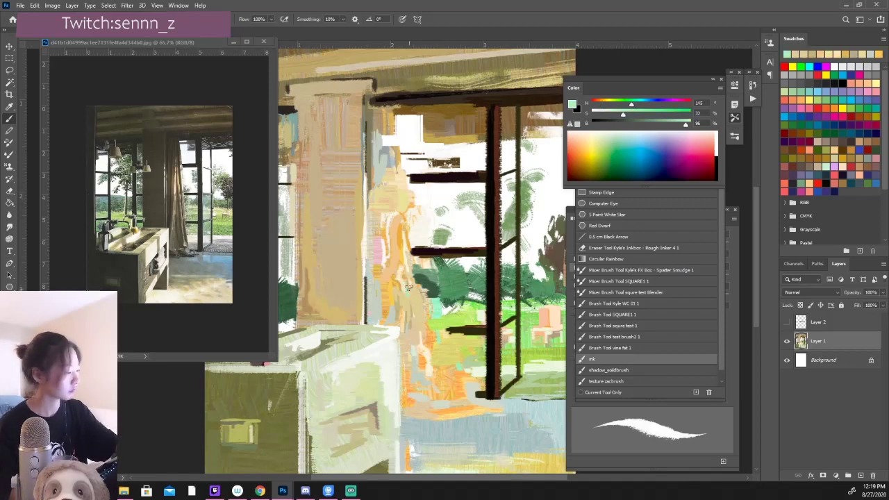
alt+click(404, 300)
Fit the painting on screen and sample ochre, light grey and pale teal tones
key(ctrl+0)
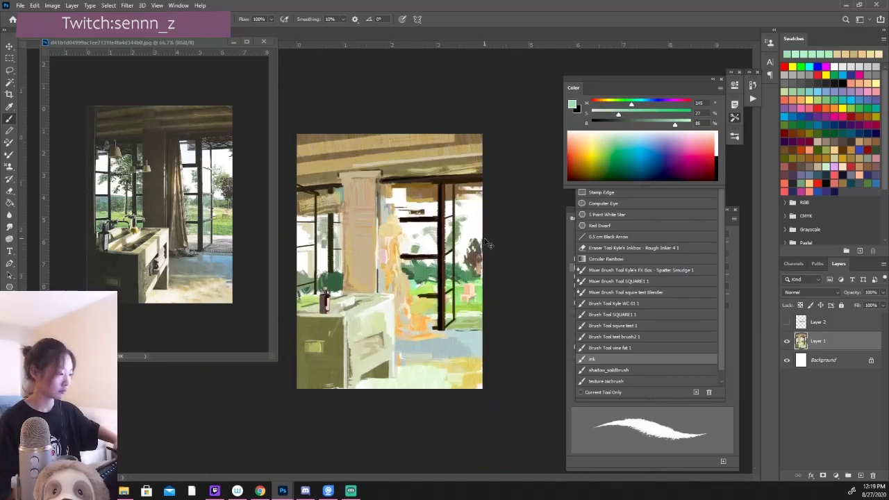
alt+click(385, 285)
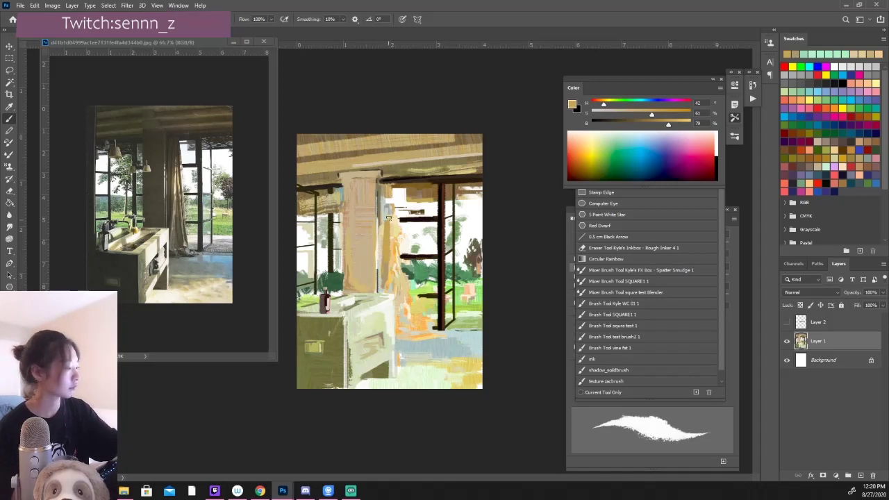
alt+click(389, 236)
alt+click(381, 261)
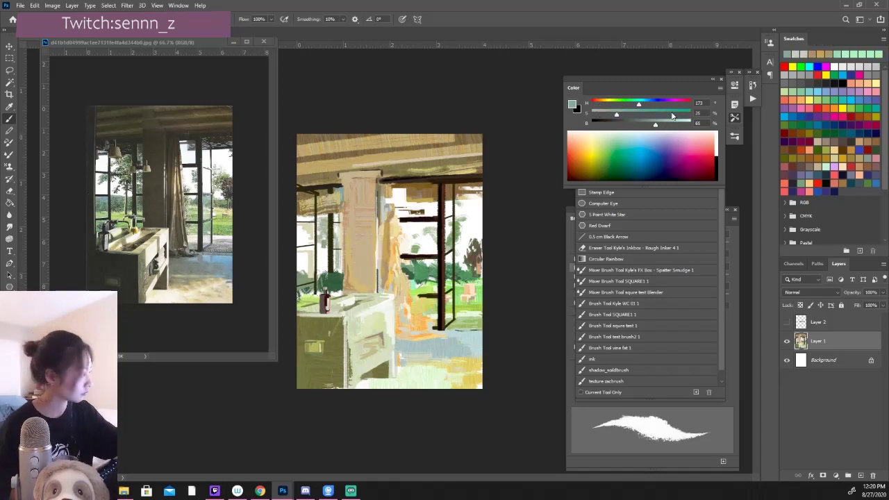